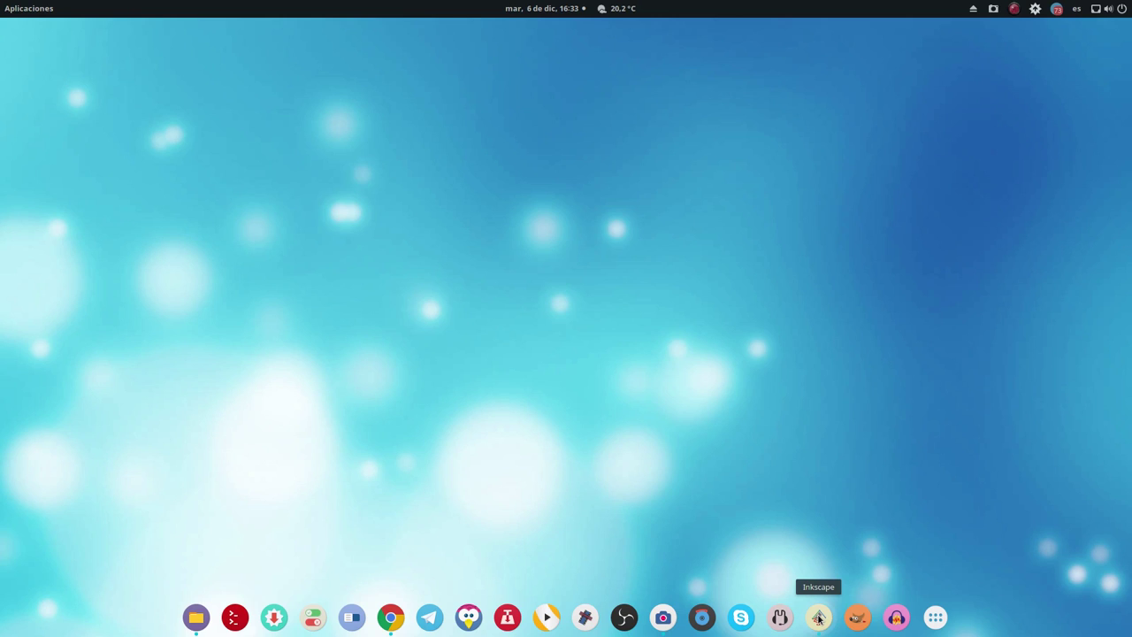
Zoom into the right penguin shield emblem of cyber.svg, then back to the full banner.
click(819, 619)
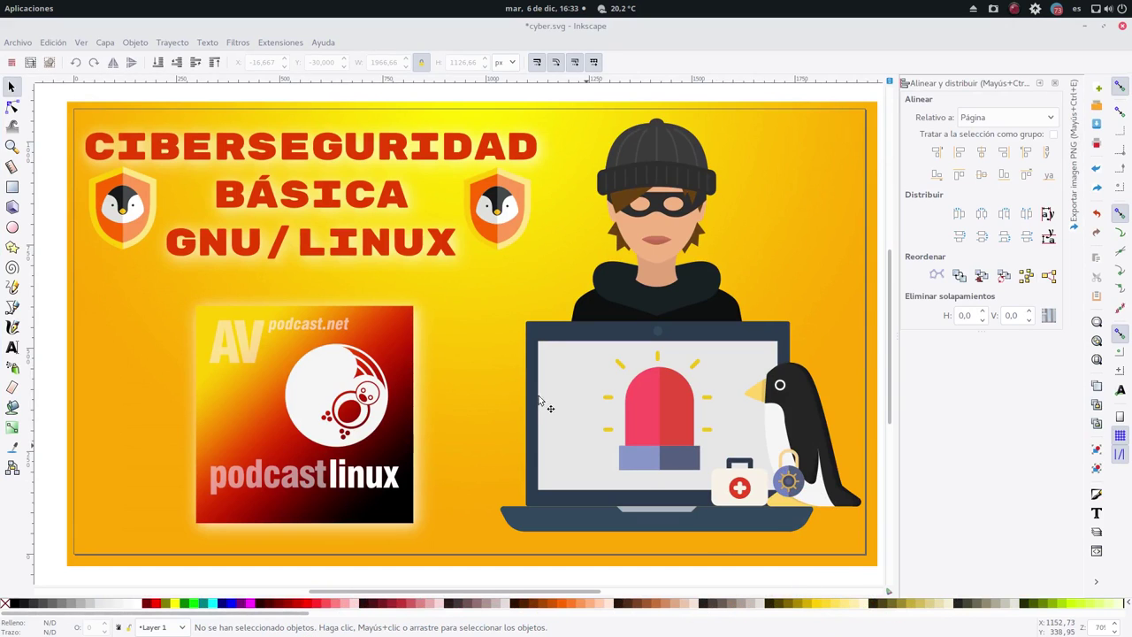
click(525, 239)
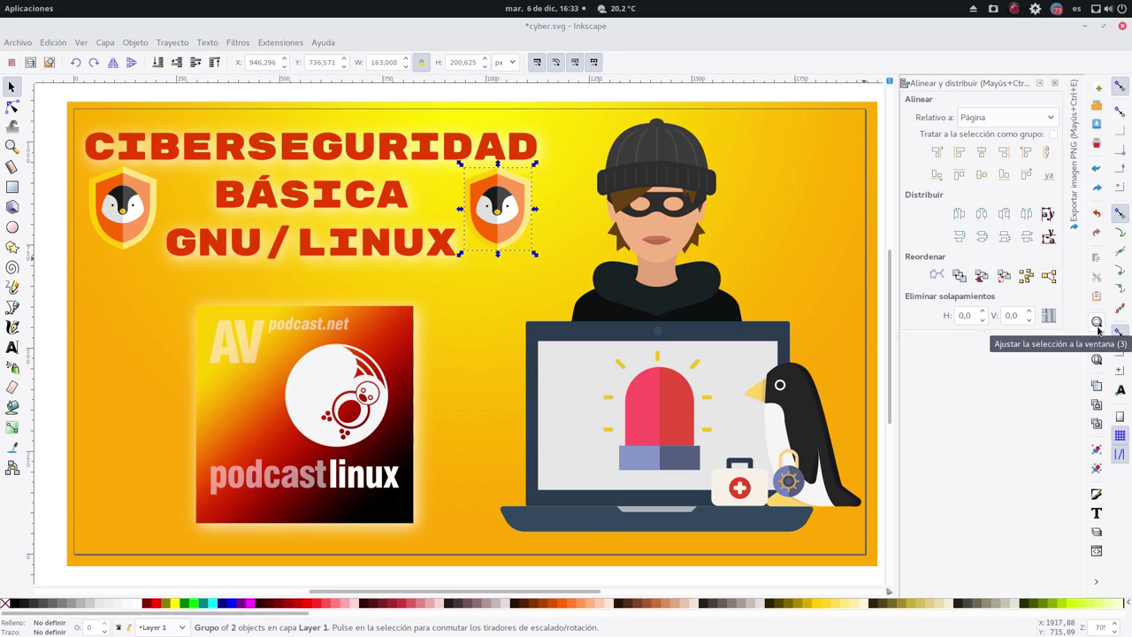
click(1096, 323)
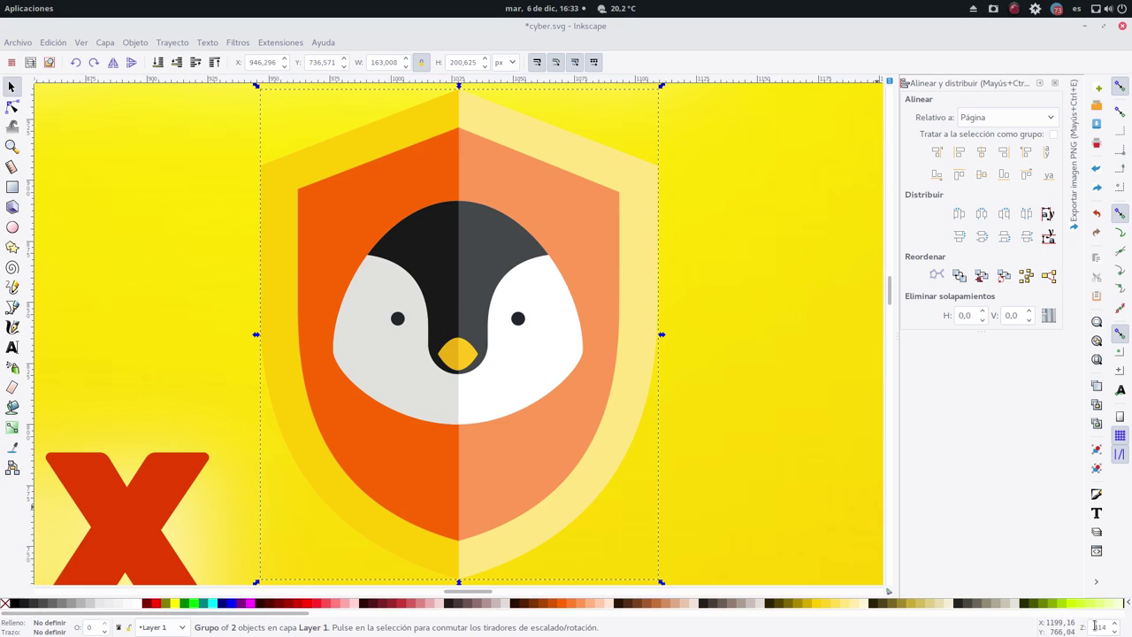
key(Return)
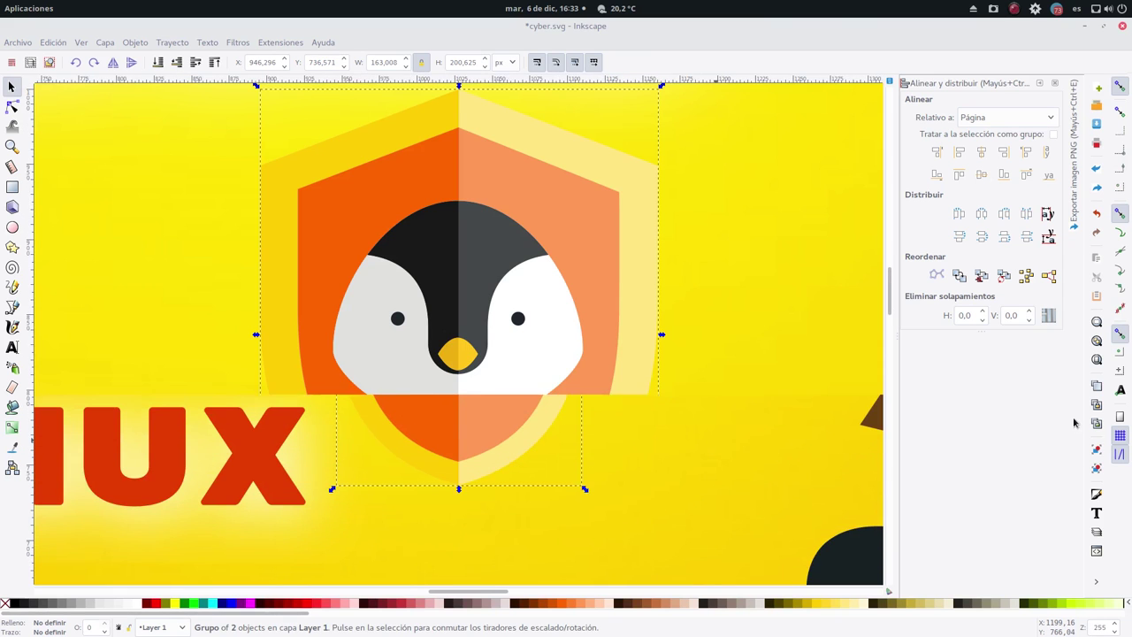
click(1097, 344)
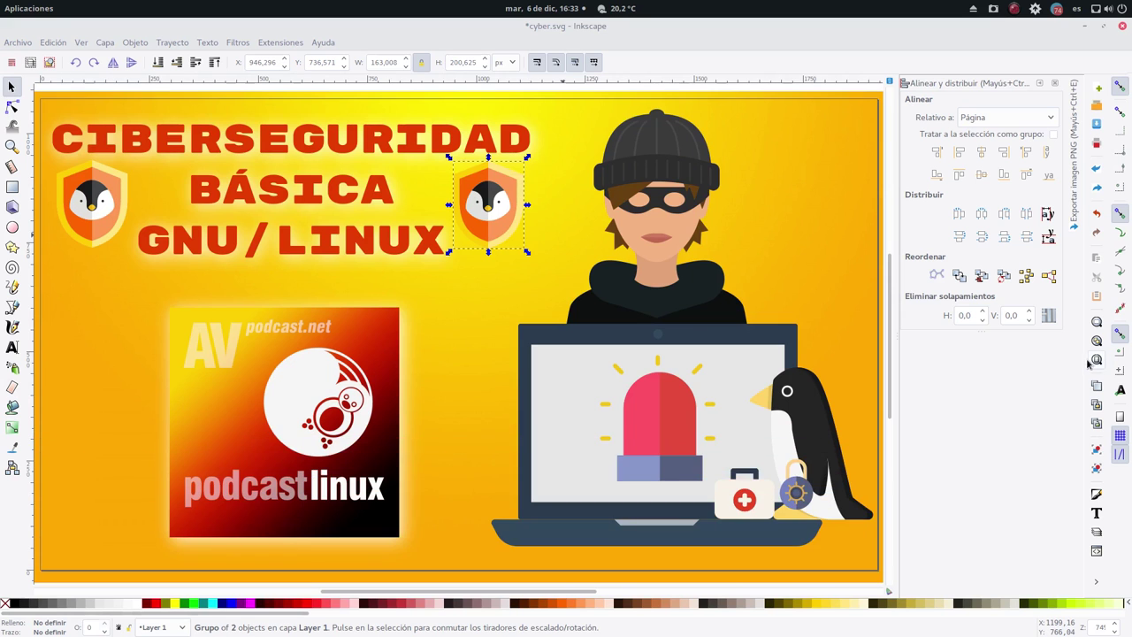
click(470, 297)
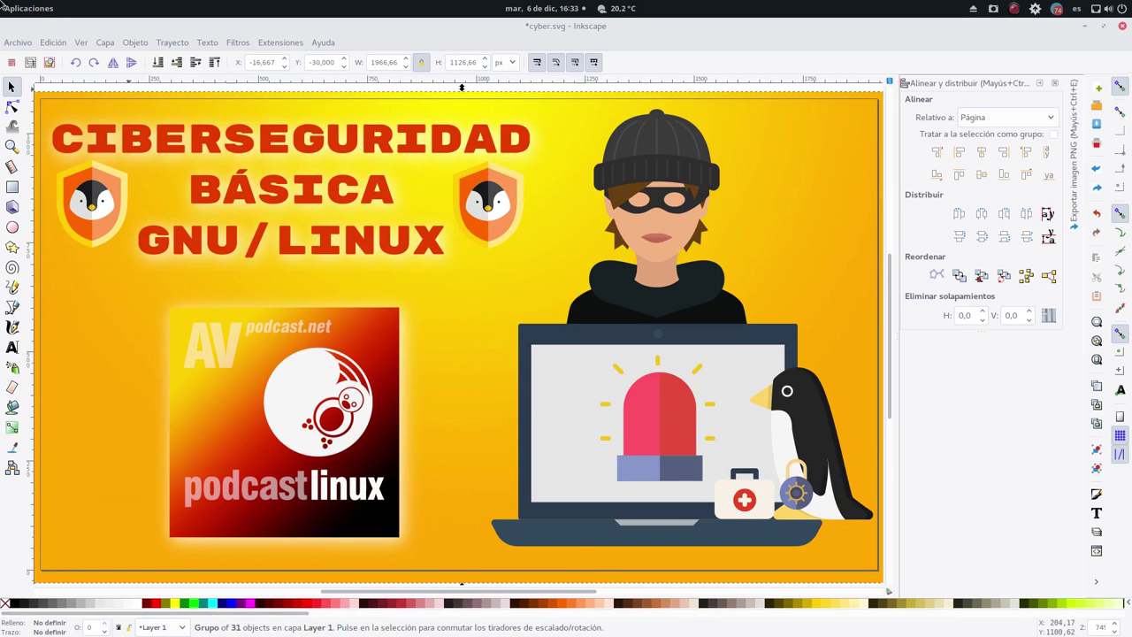
click(31, 8)
Switch to Chrome and show Flaticon's red-circle Penguin free icon page.
click(672, 170)
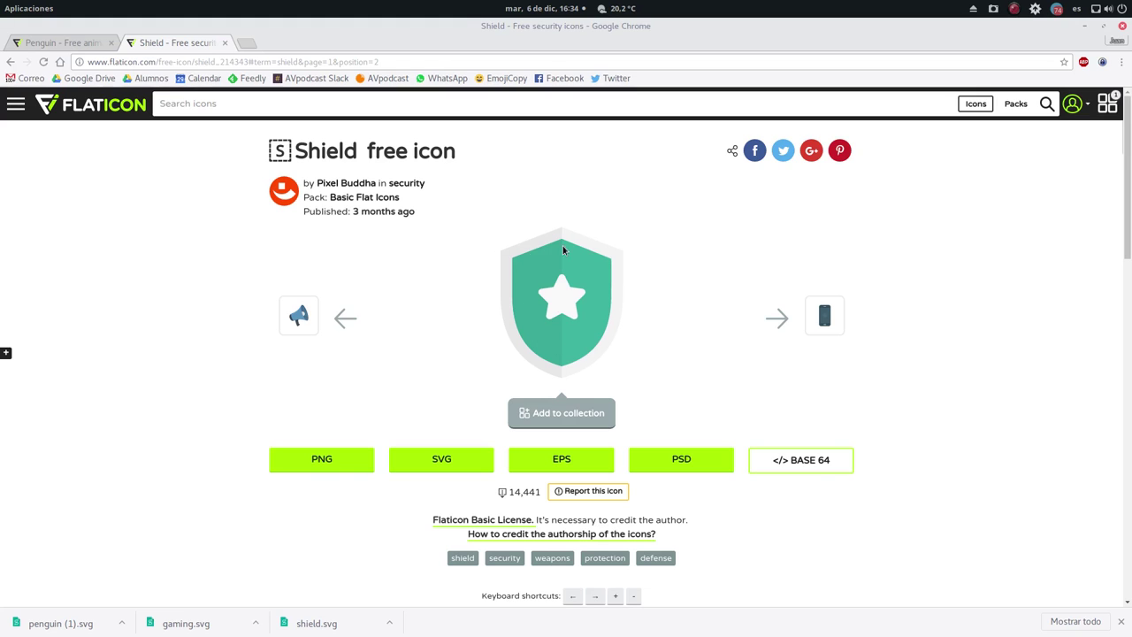
click(82, 46)
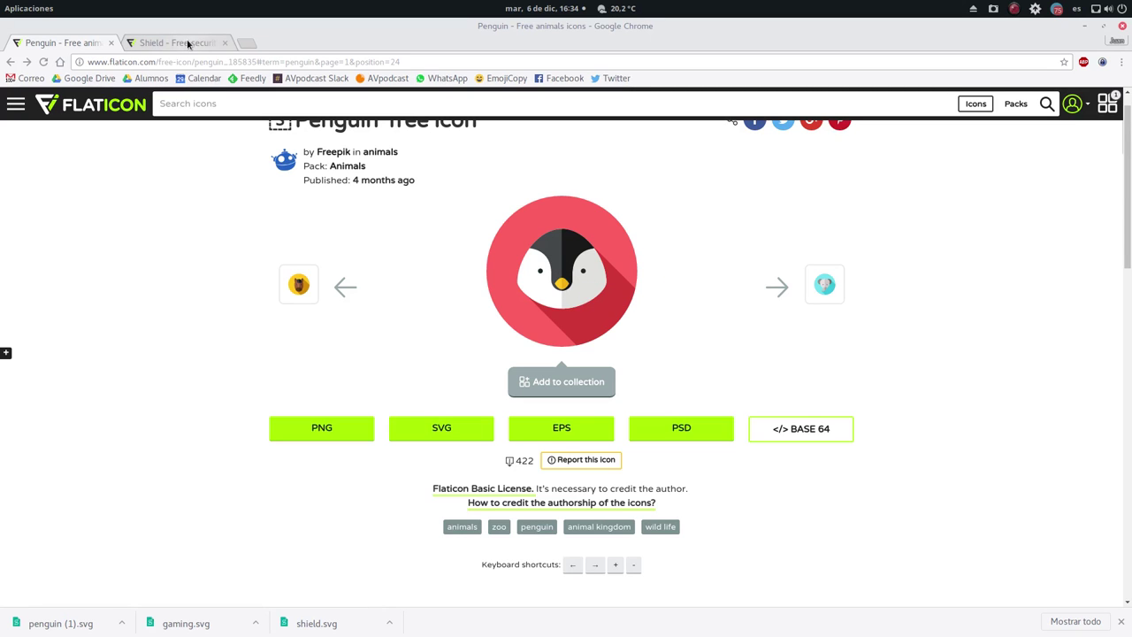
mouse_move(2, 2)
mouse_move(367, 428)
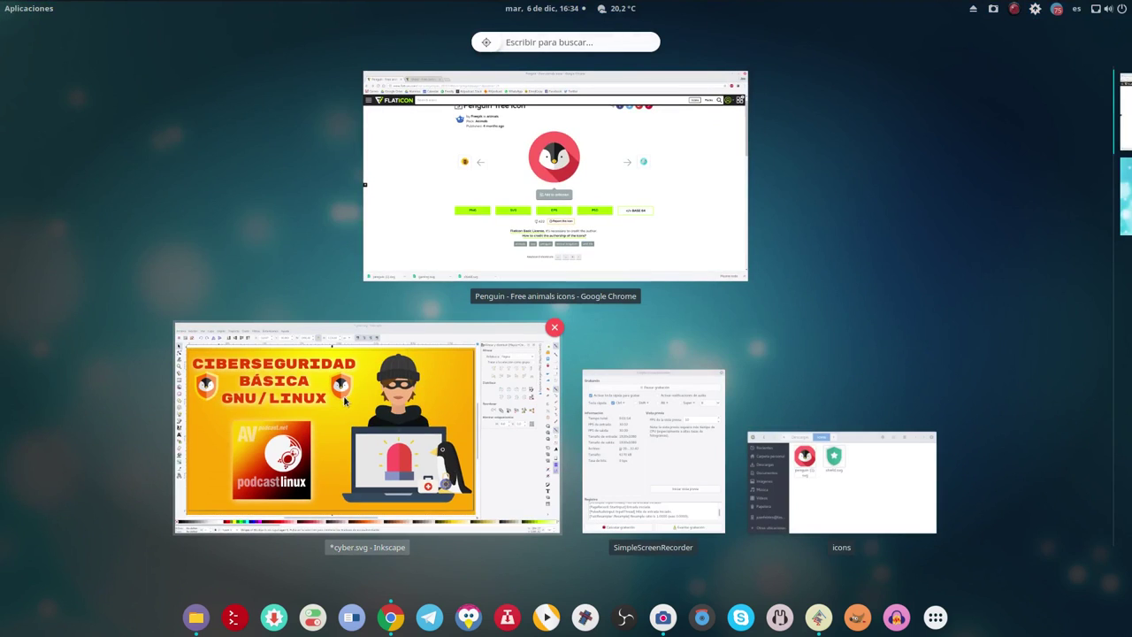
Create the blank portrait document 'Documento nuevo 2' from the cyber.svg window.
click(345, 395)
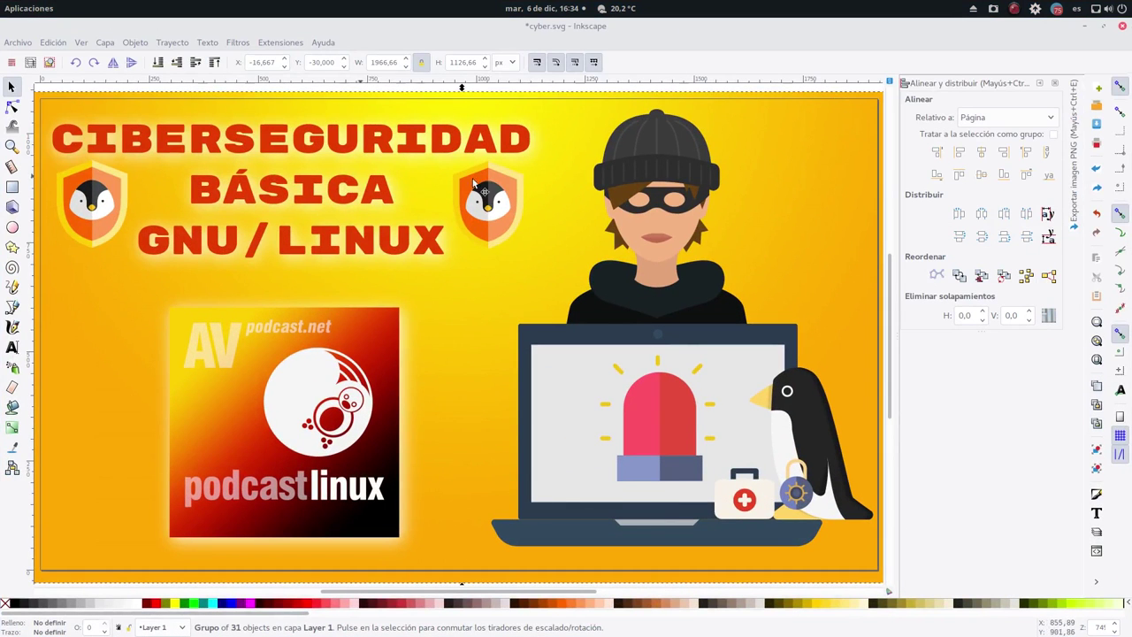
click(20, 42)
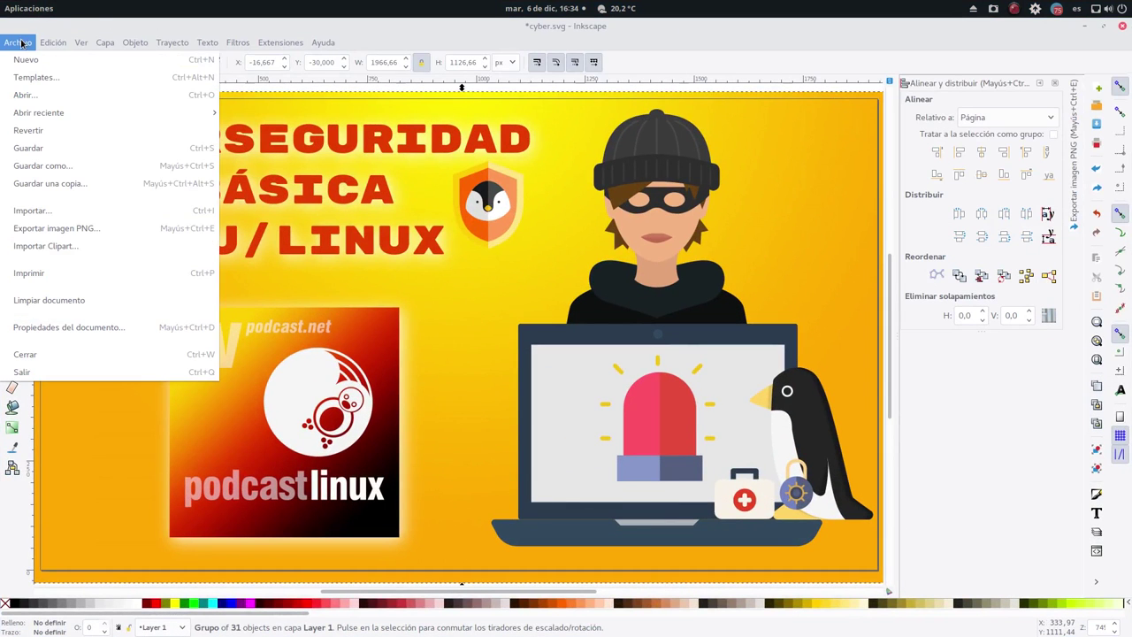
mouse_move(39, 112)
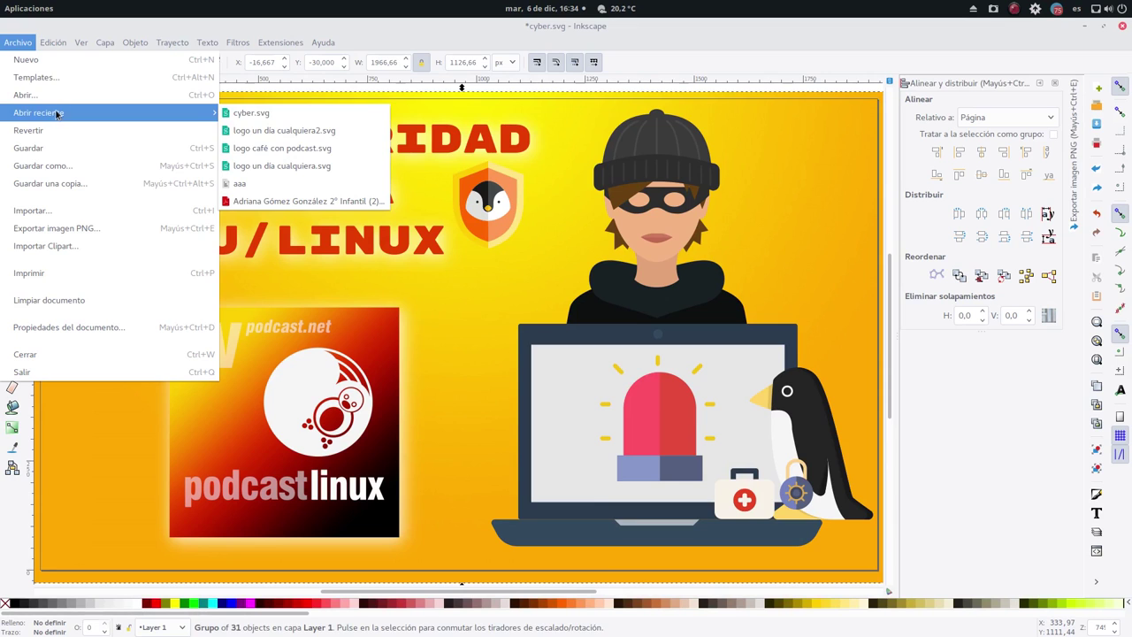
click(65, 60)
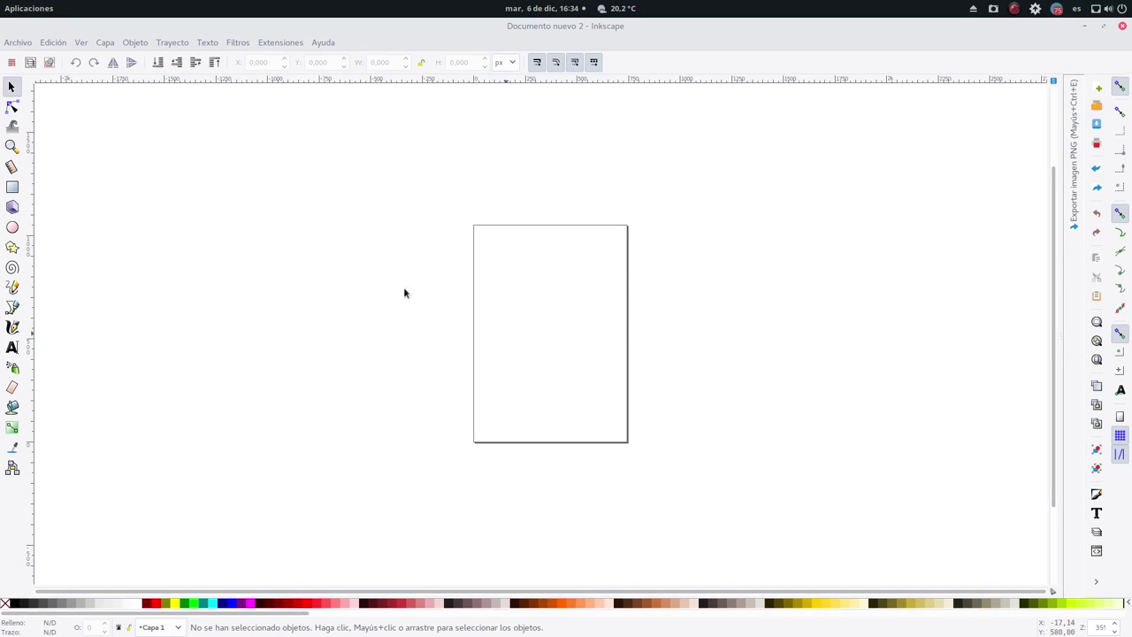
key(super)
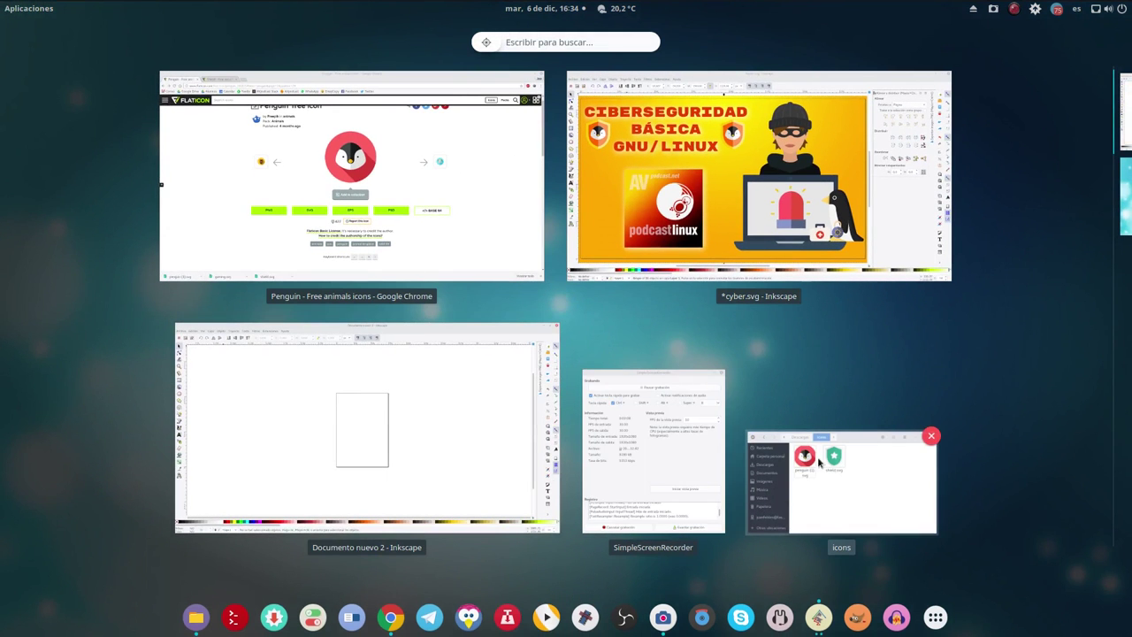
Import penguin (1).svg and shield.svg onto the new page, undoing a trial shield resize.
click(836, 477)
mouse_move(895, 208)
mouse_down()
mouse_move(748, 98)
mouse_move(576, 234)
mouse_move(511, 311)
mouse_up()
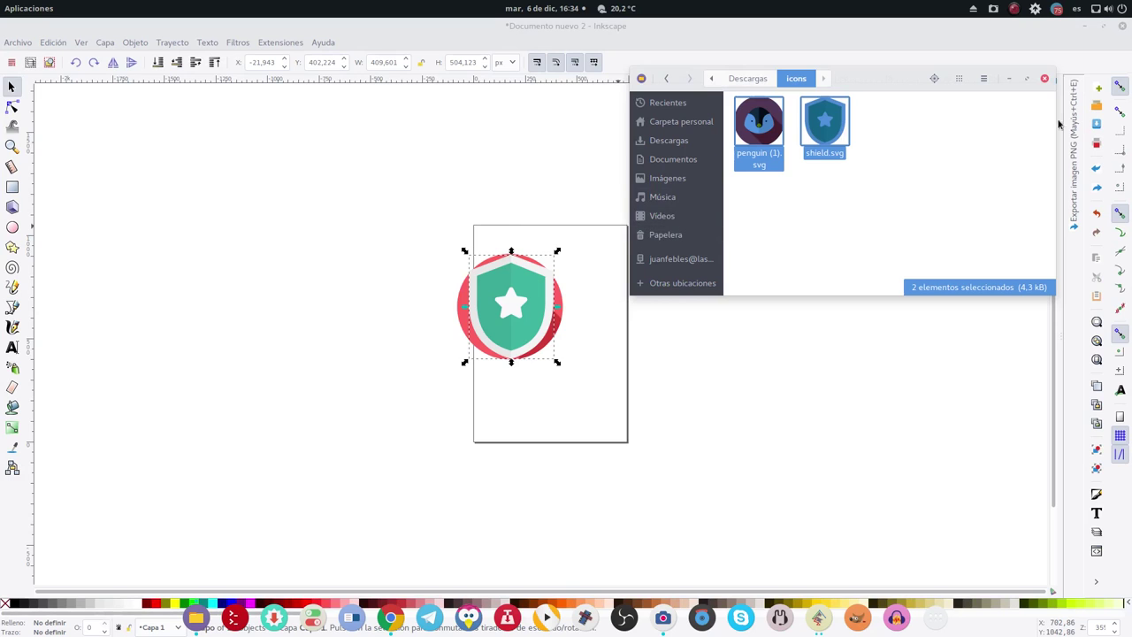
click(1010, 79)
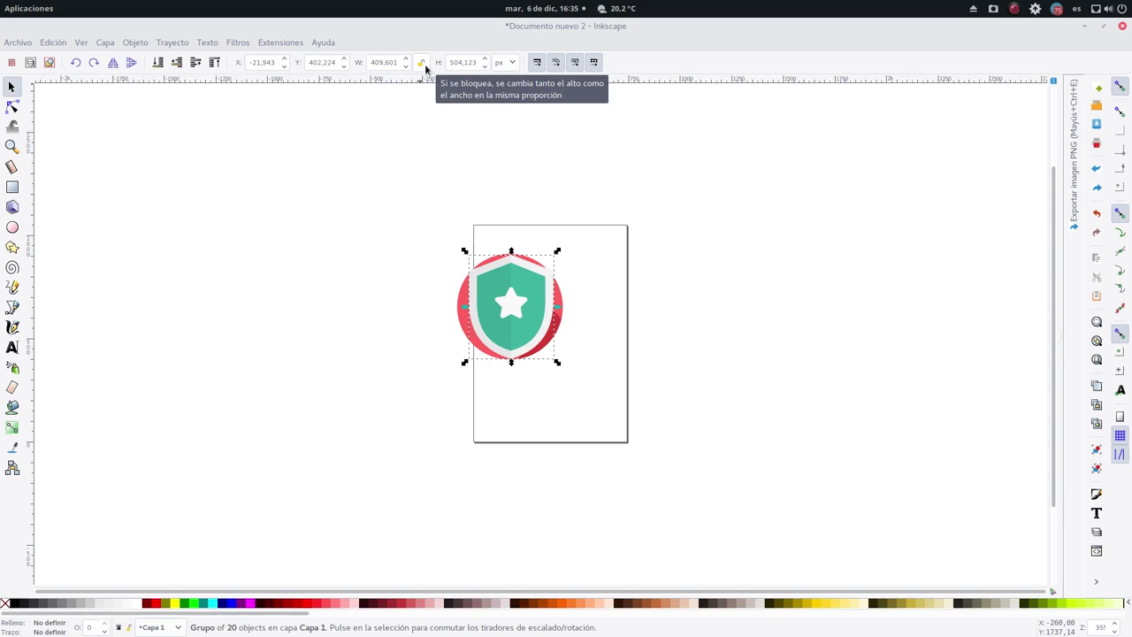
mouse_move(558, 251)
mouse_down()
mouse_move(539, 180)
mouse_move(642, 210)
mouse_up()
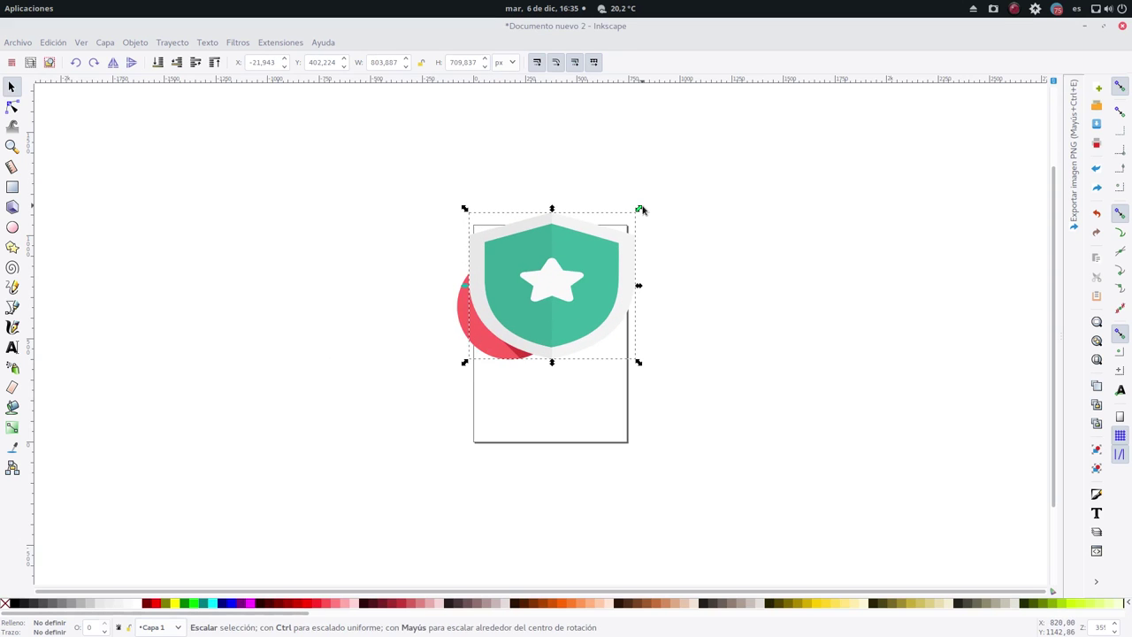
key(ctrl+z)
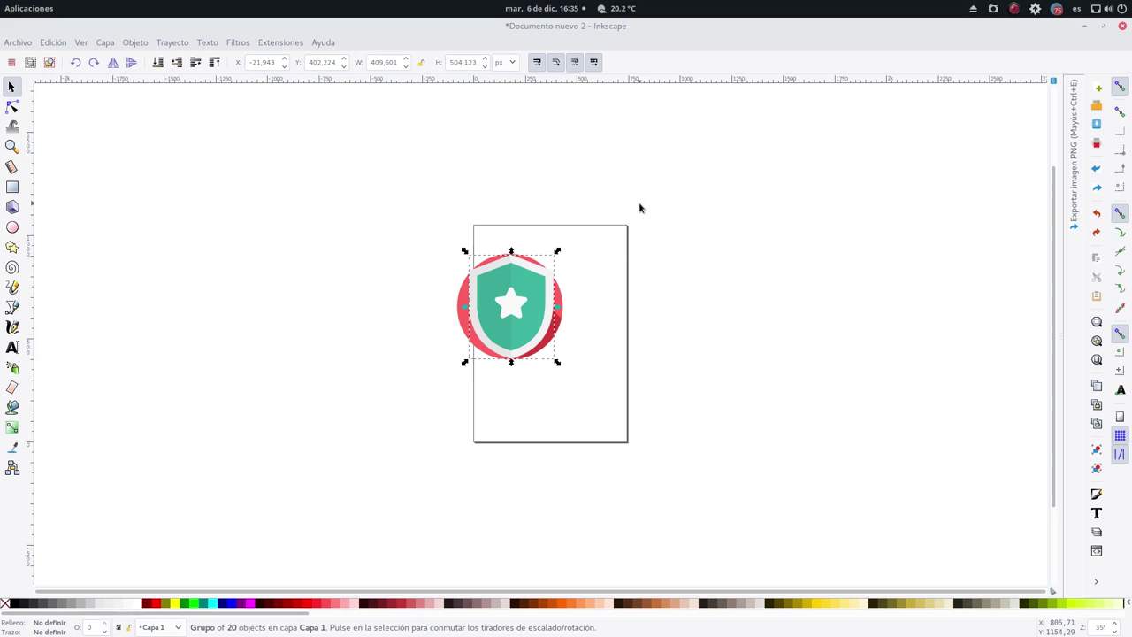
With W/H locked, move the shield and penguin apart and enlarge both proportionally.
click(420, 64)
drag(513, 302, 559, 304)
drag(603, 250, 658, 228)
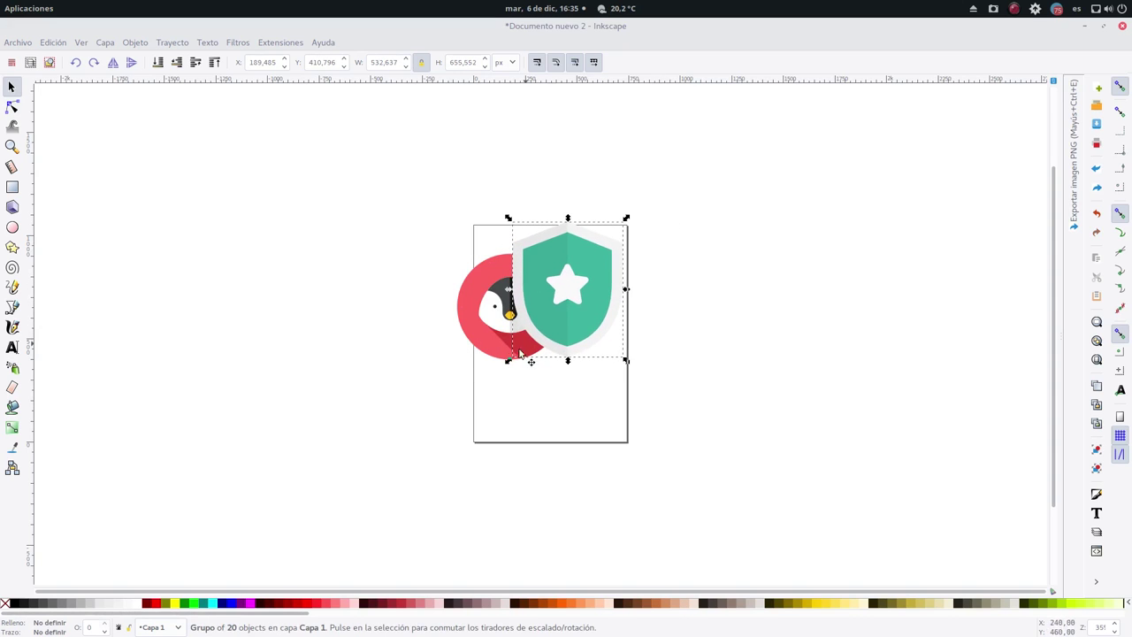
drag(521, 368, 398, 377)
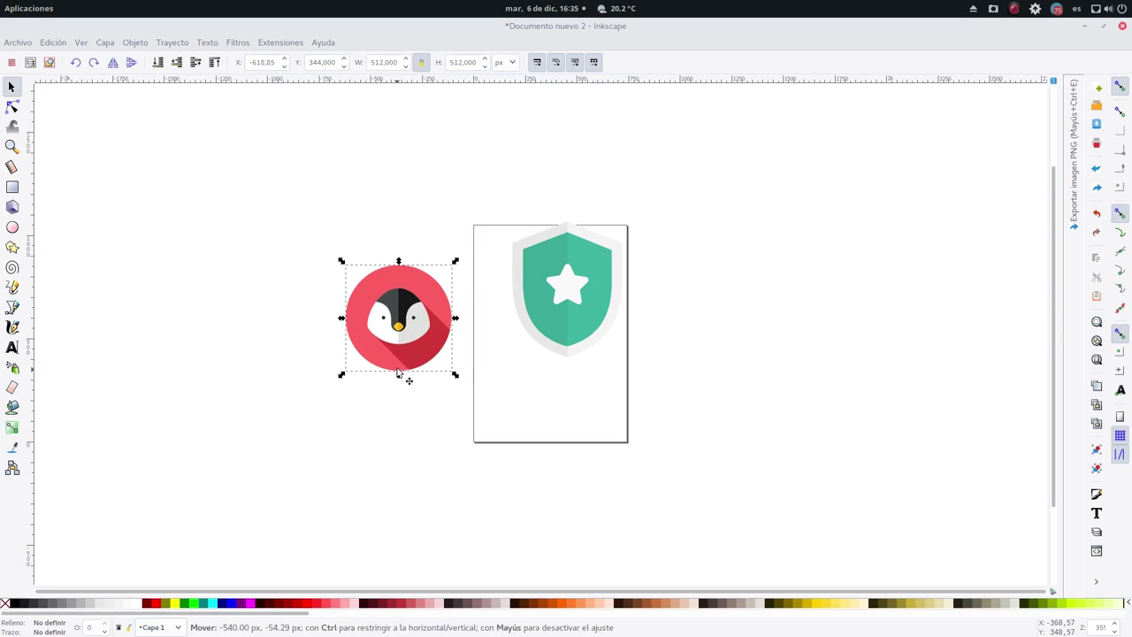
drag(460, 261, 469, 253)
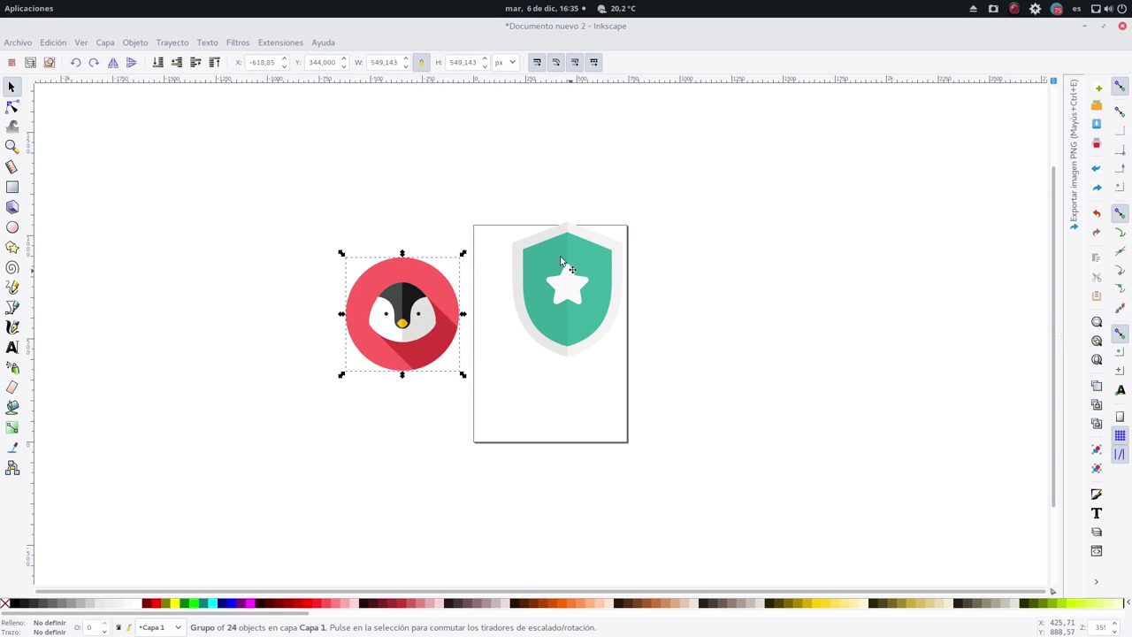
Delete the white star from inside the shield.
click(564, 288)
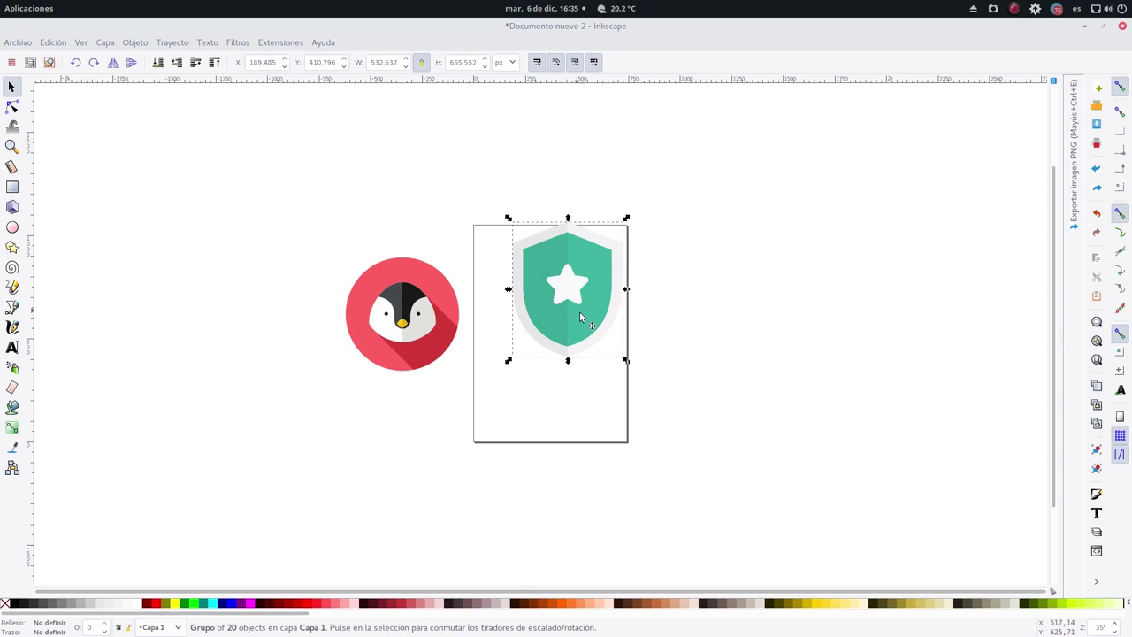
double_click(570, 285)
click(570, 285)
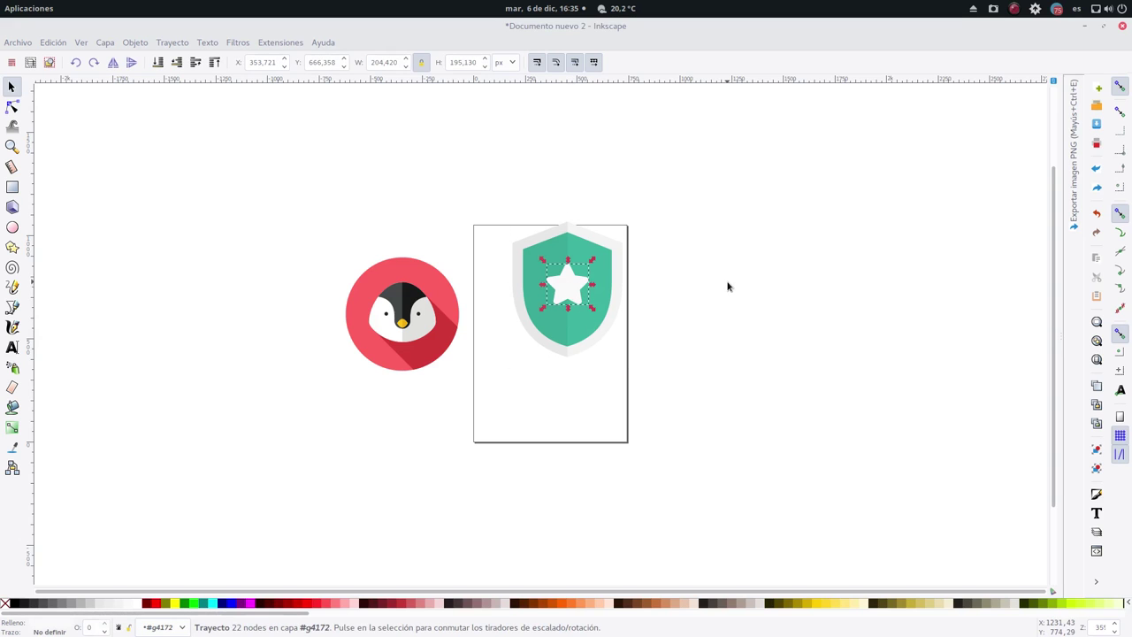
key(Delete)
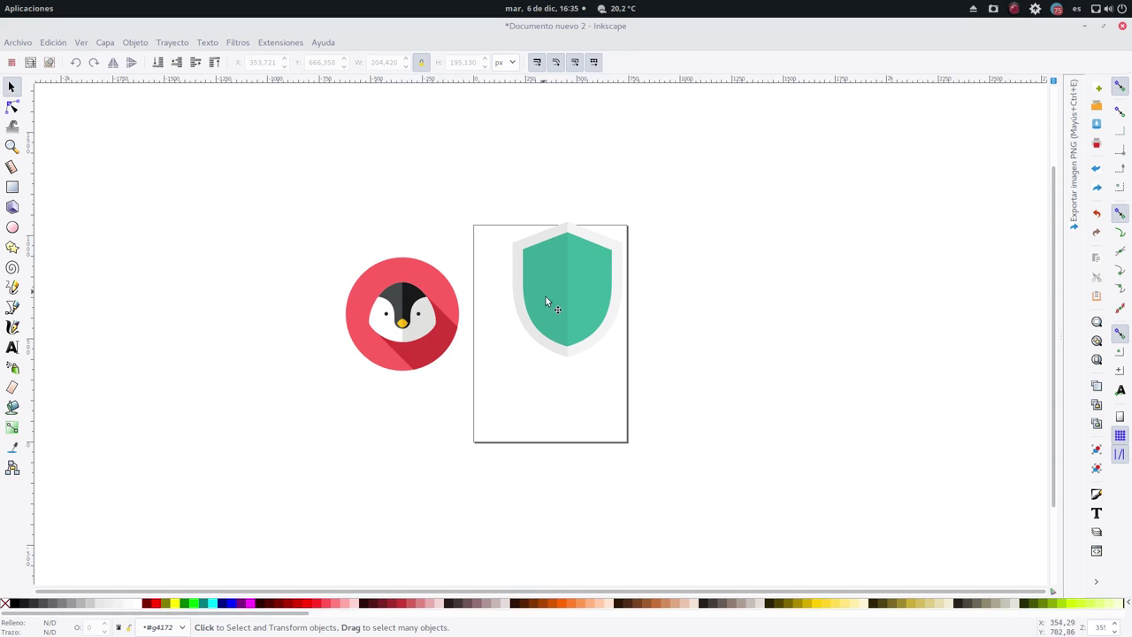
Colour the shield's left half with the penguin shadow's dark red using the Dropper.
click(449, 353)
double_click(440, 347)
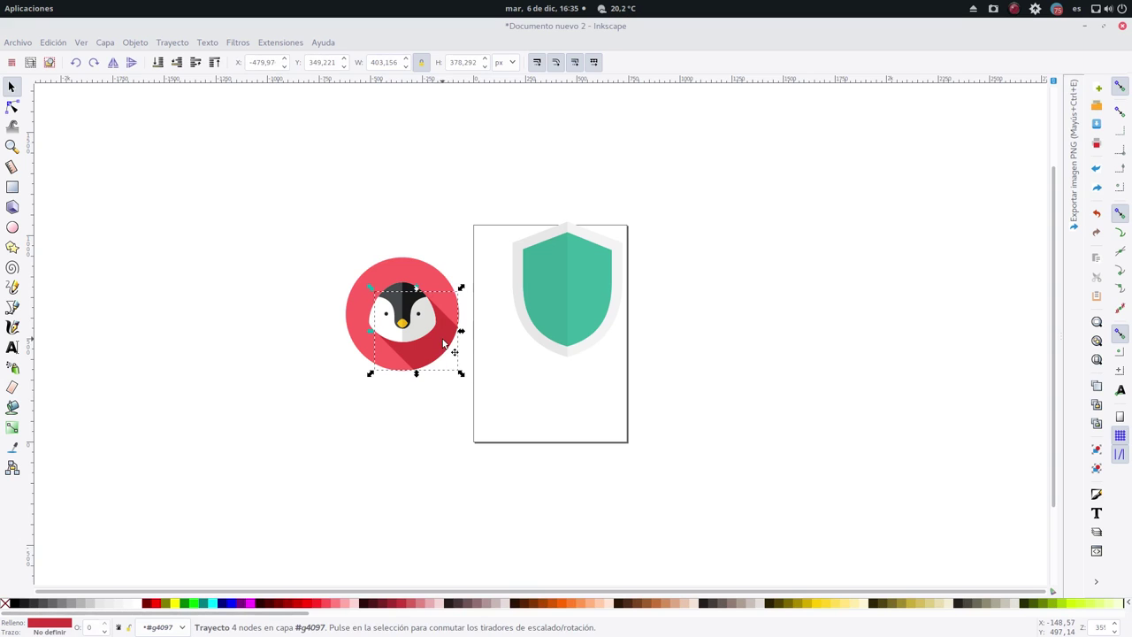
click(545, 279)
double_click(546, 280)
click(546, 280)
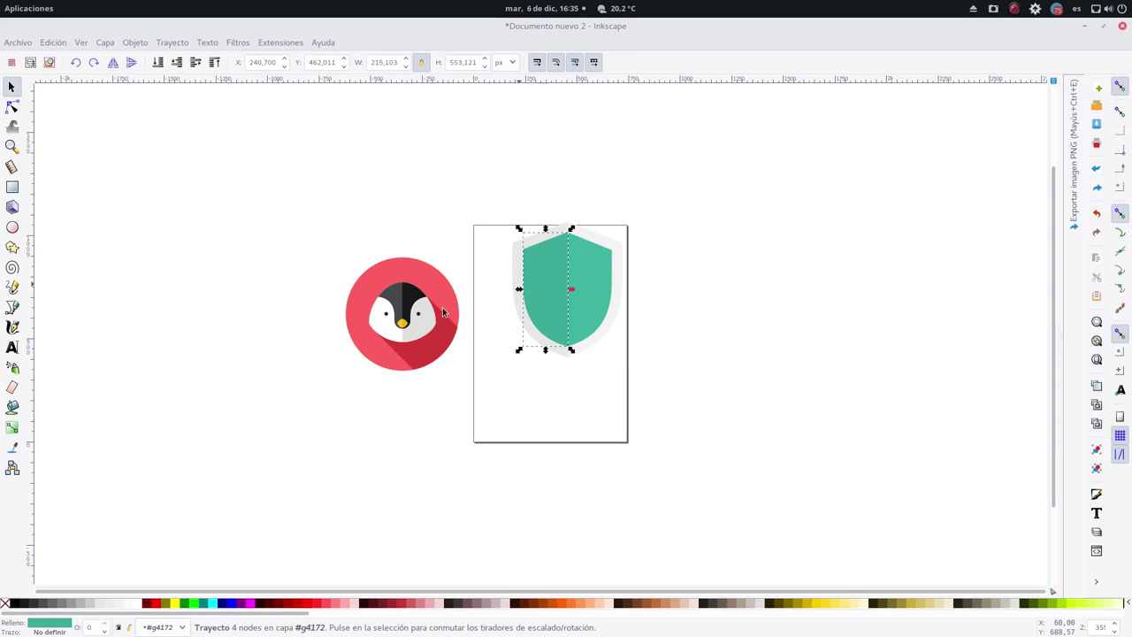
click(16, 449)
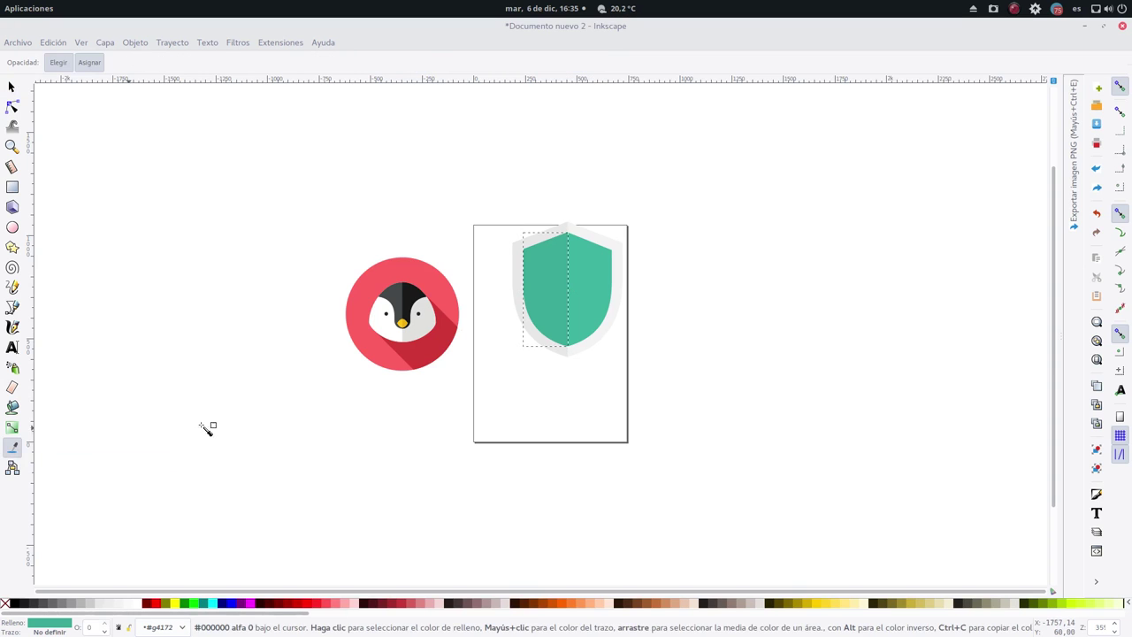
click(439, 343)
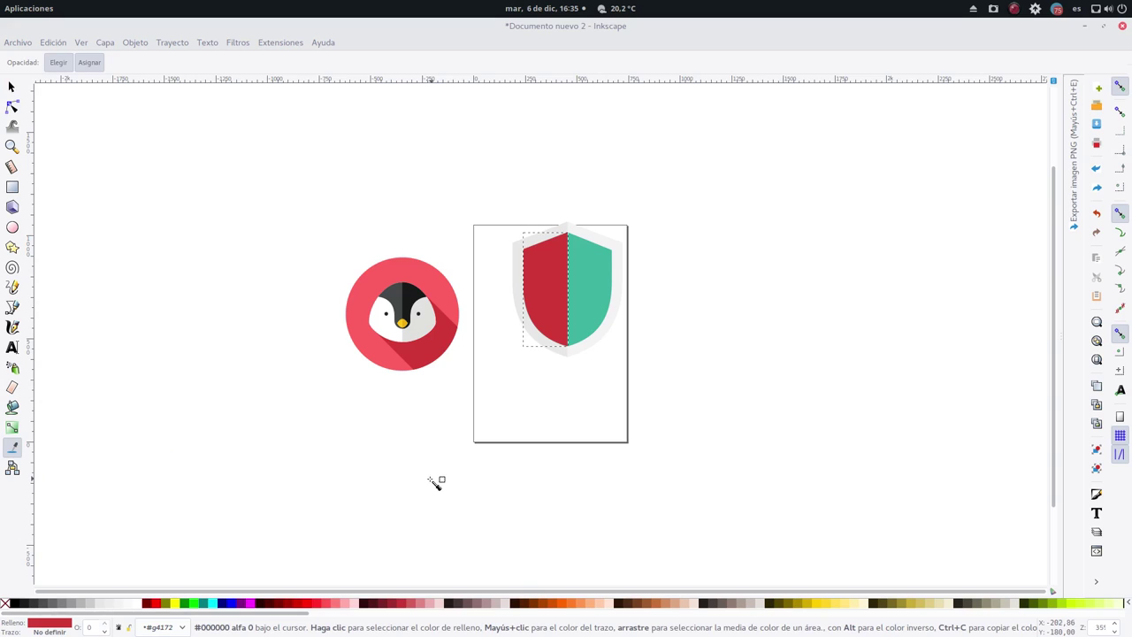
Colour the green shield half with the penguin circle's lighter red.
click(12, 87)
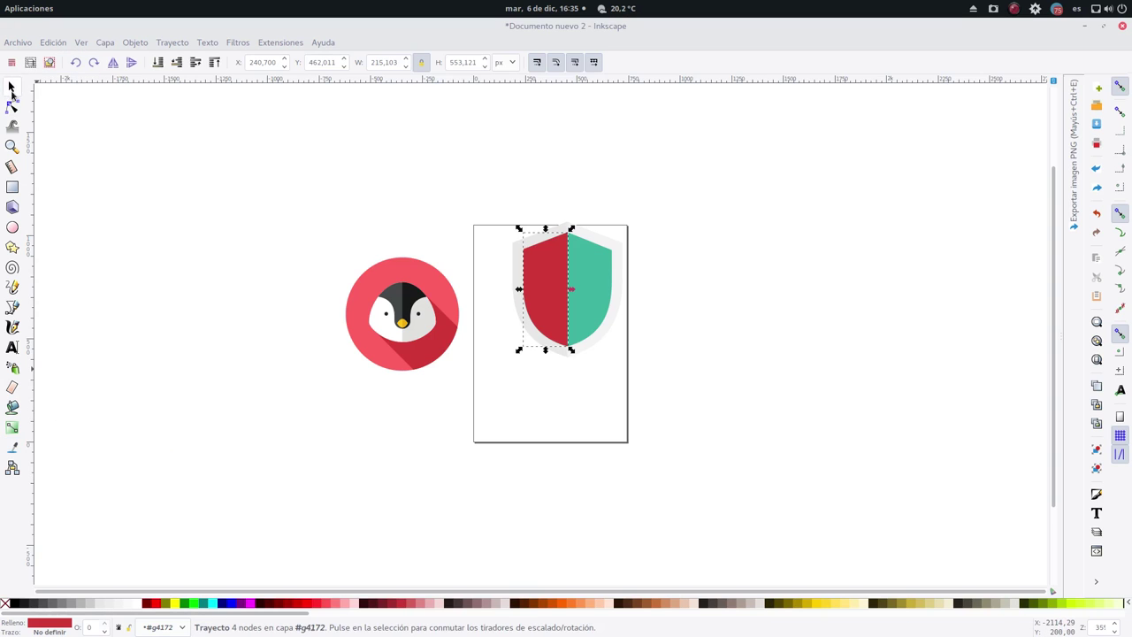
double_click(584, 273)
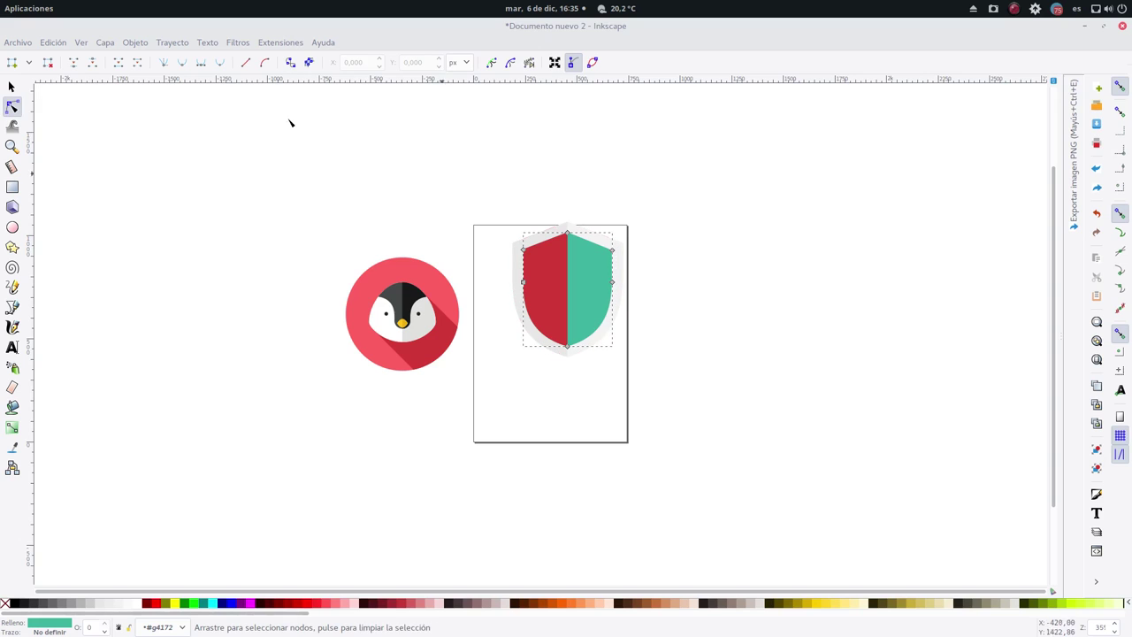
click(12, 87)
click(584, 273)
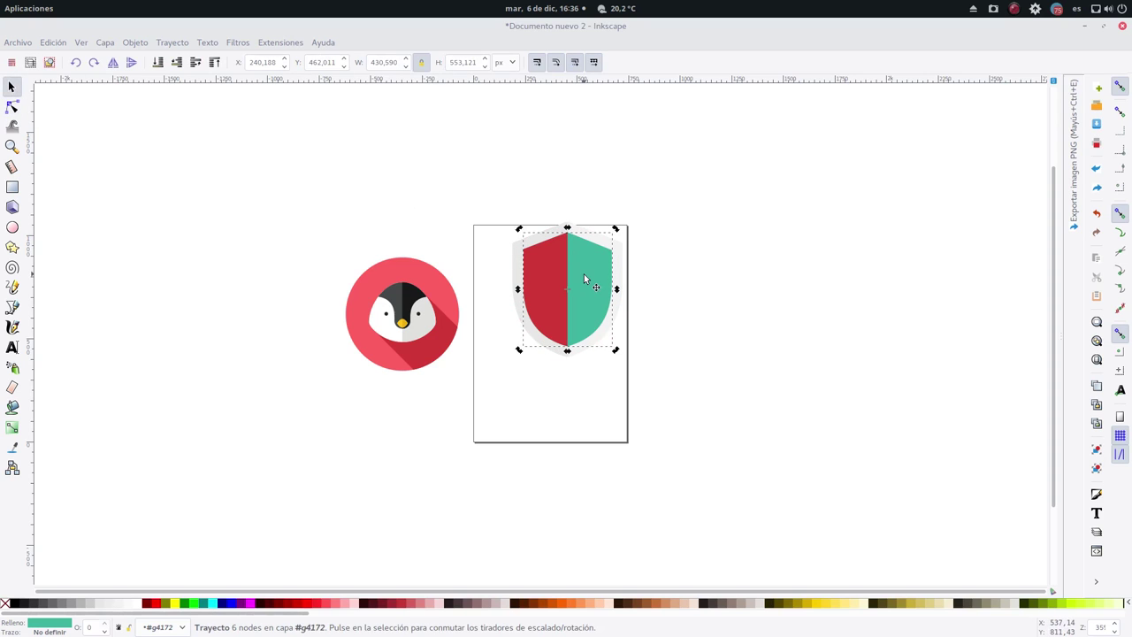
click(634, 268)
double_click(598, 275)
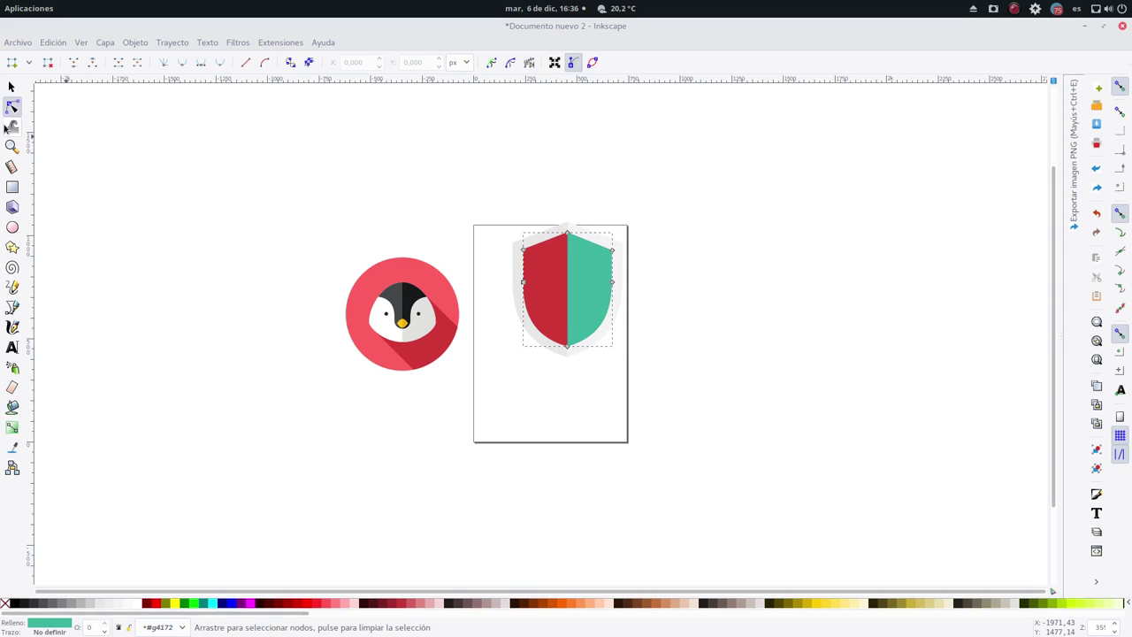
click(13, 452)
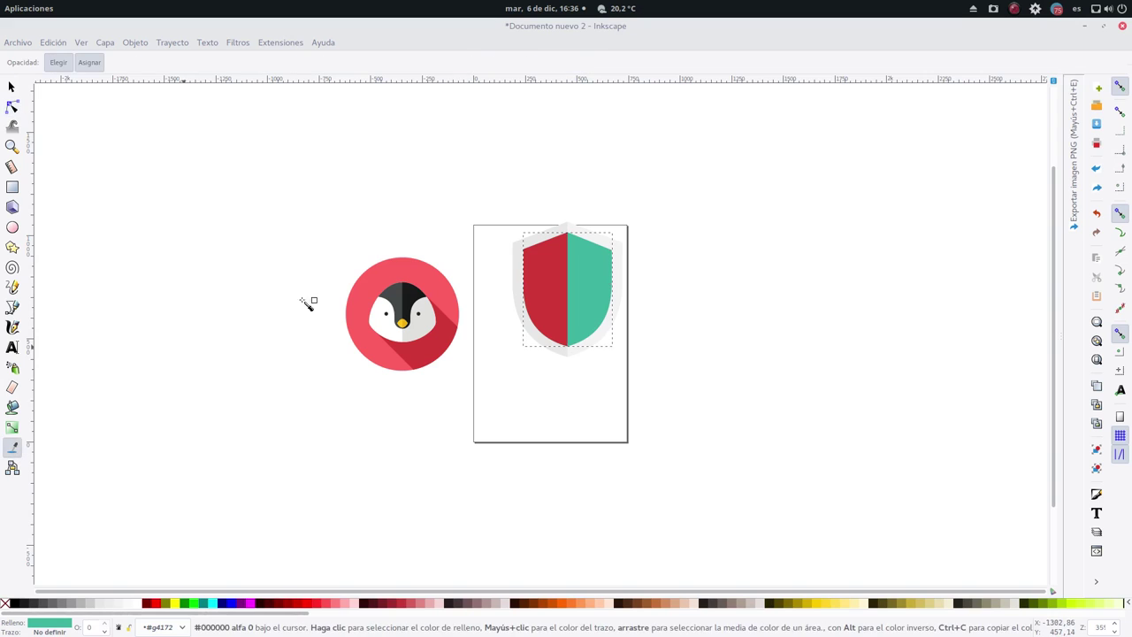
click(363, 288)
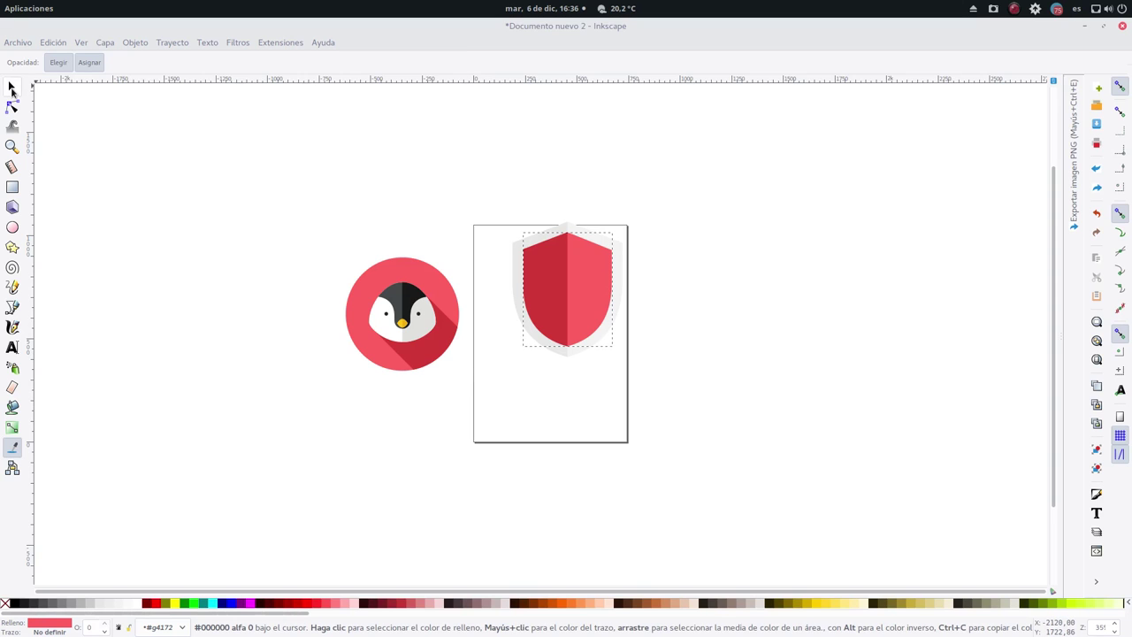
Delete the penguin's red circle background and its dark red shadow.
click(12, 86)
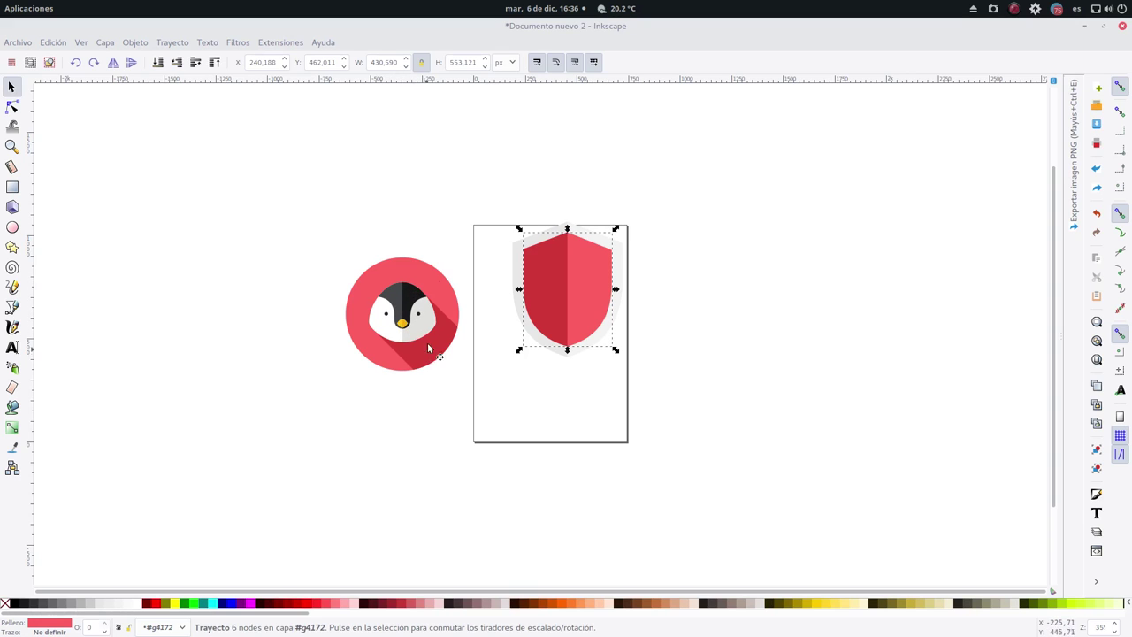
key(Escape)
click(415, 269)
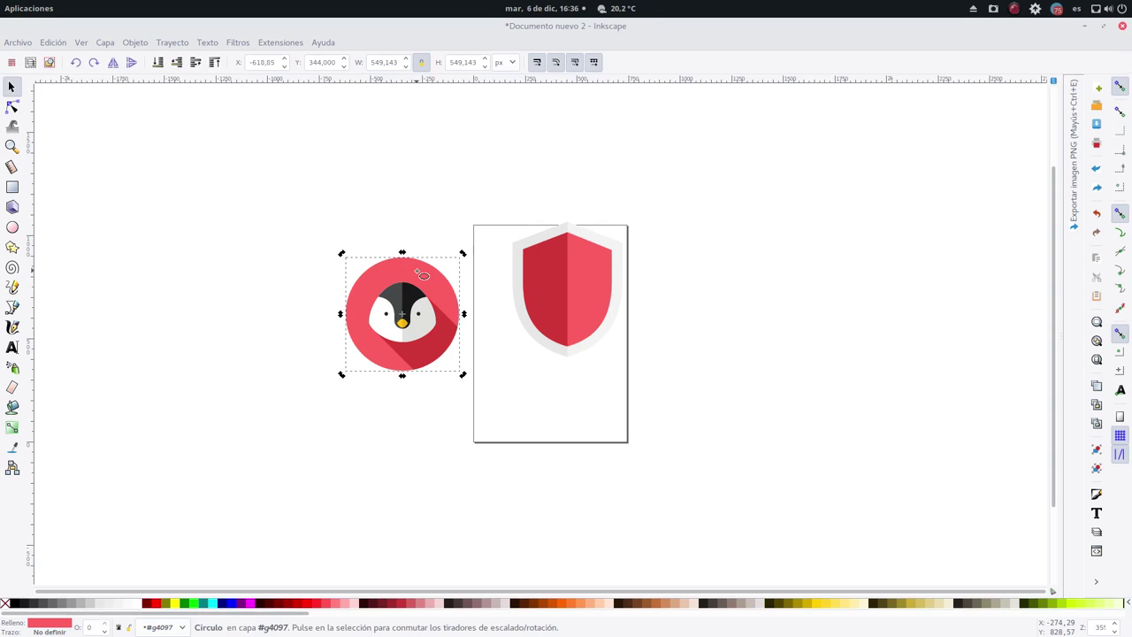
key(e)
key(Delete)
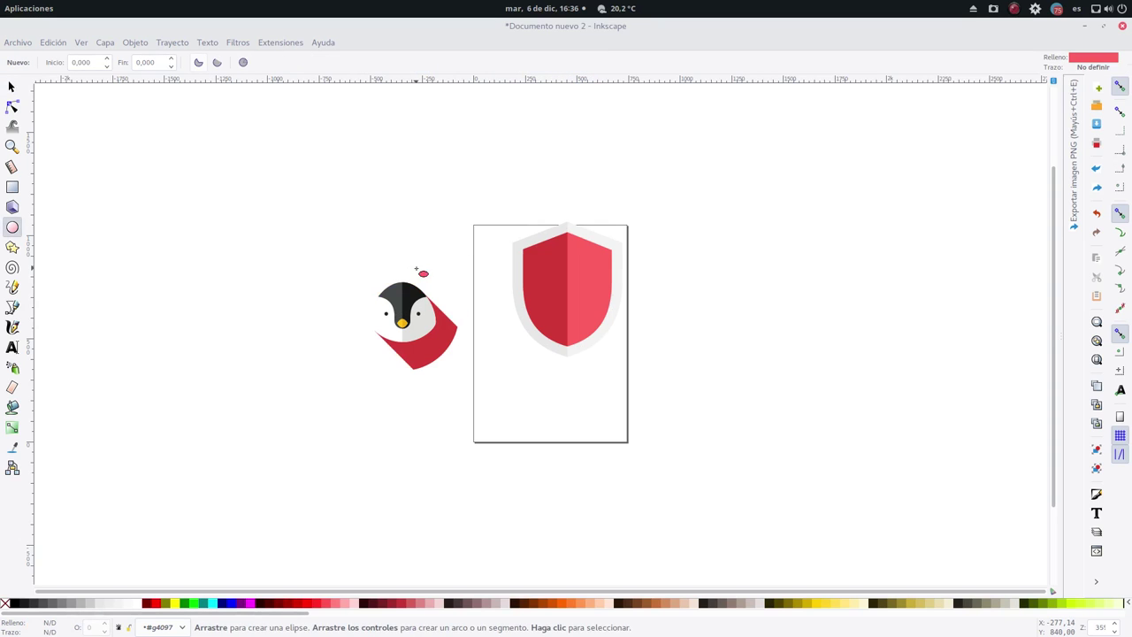
click(436, 350)
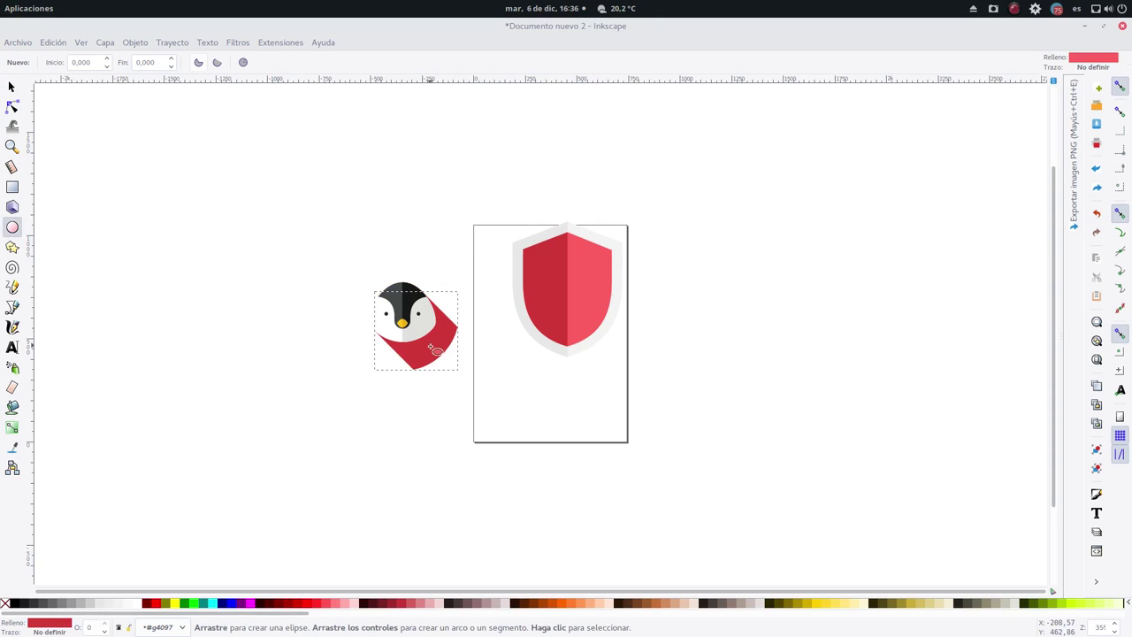
key(Delete)
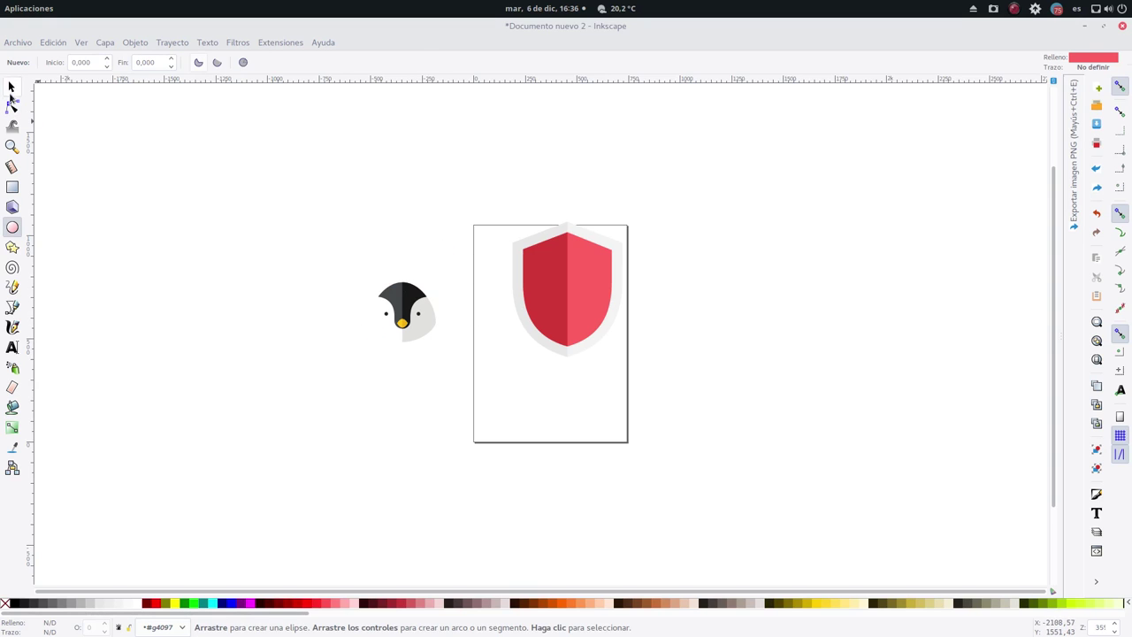
Rubber-band the seven penguin pieces into one group and place it over the shield.
click(12, 87)
click(406, 302)
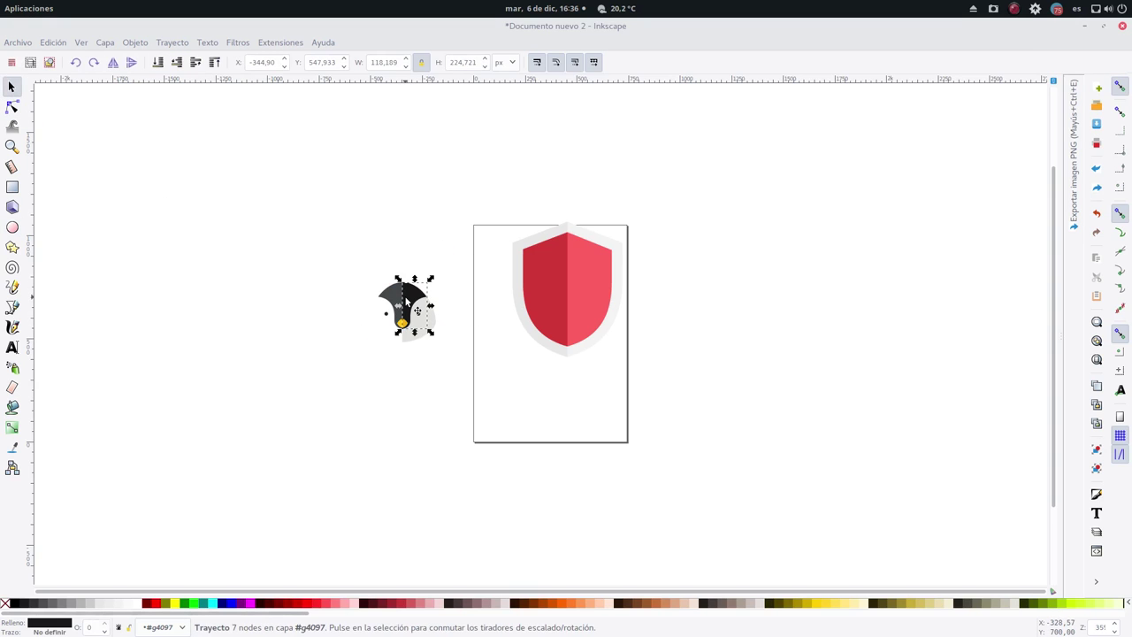
click(321, 241)
drag(312, 251, 482, 387)
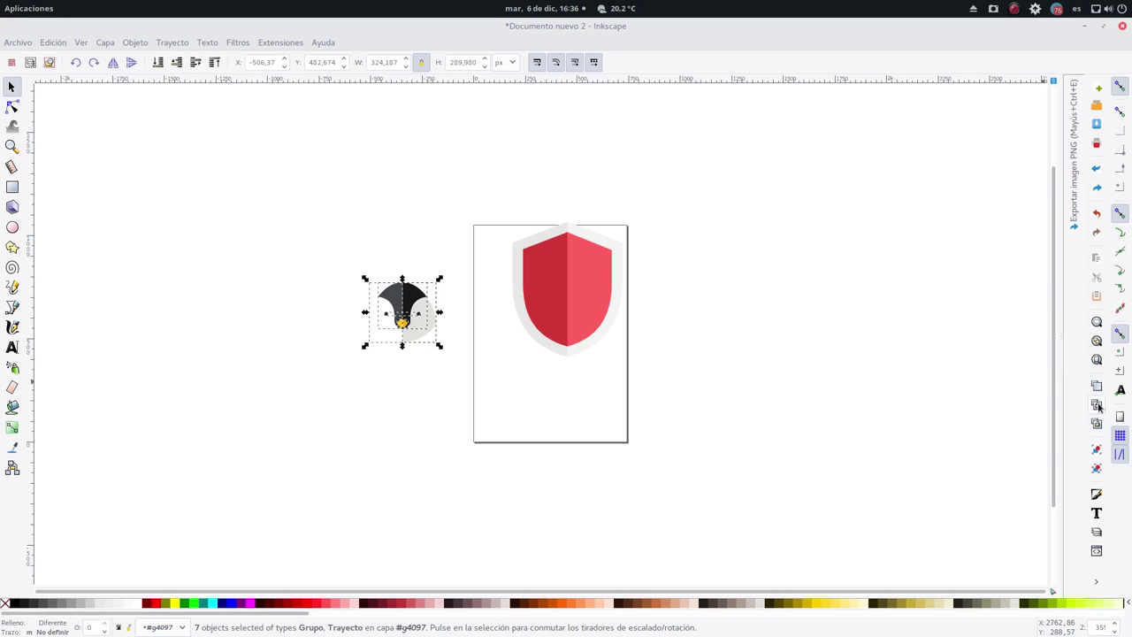
click(1099, 449)
mouse_move(413, 297)
mouse_down()
mouse_move(566, 298)
mouse_move(571, 281)
mouse_up()
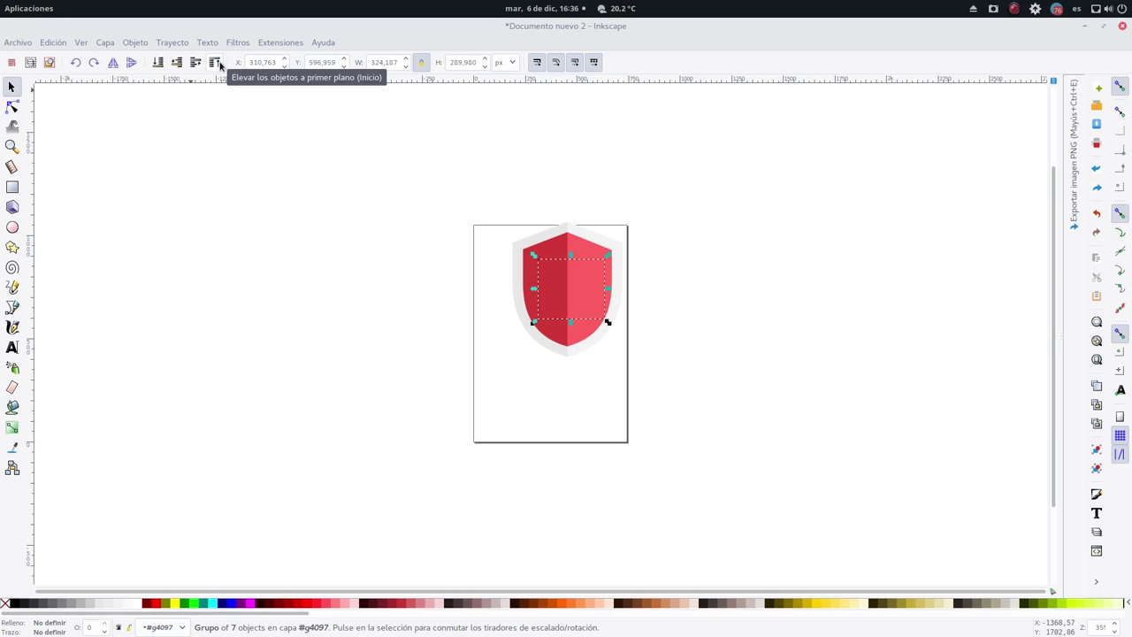
Raise the penguin face group above the red shield and flip it horizontally.
click(220, 63)
click(537, 243)
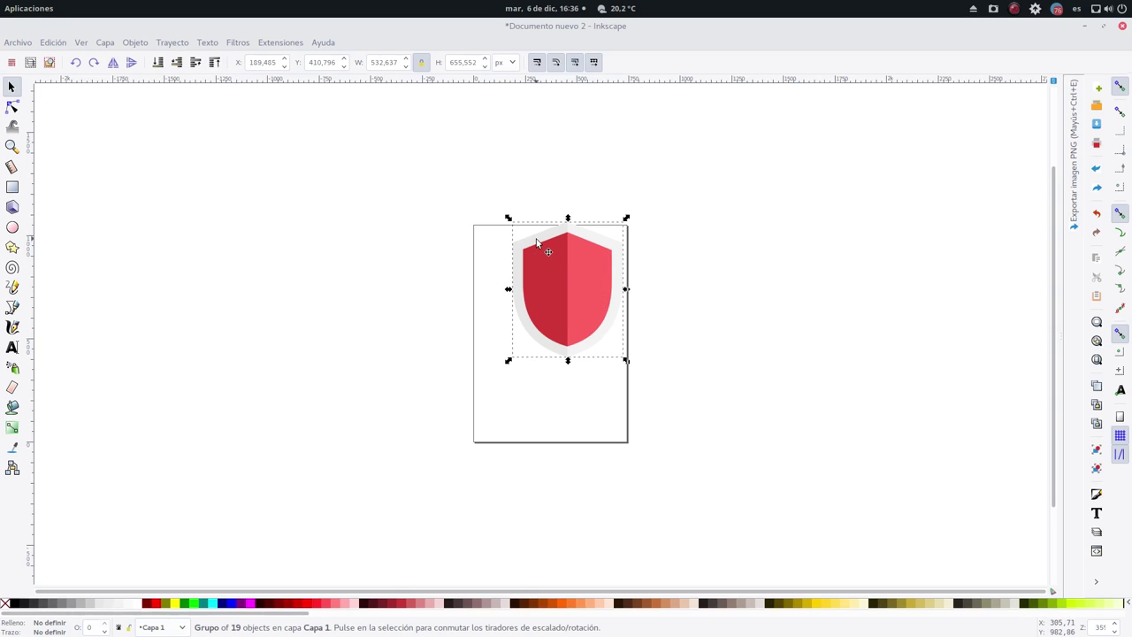
click(159, 63)
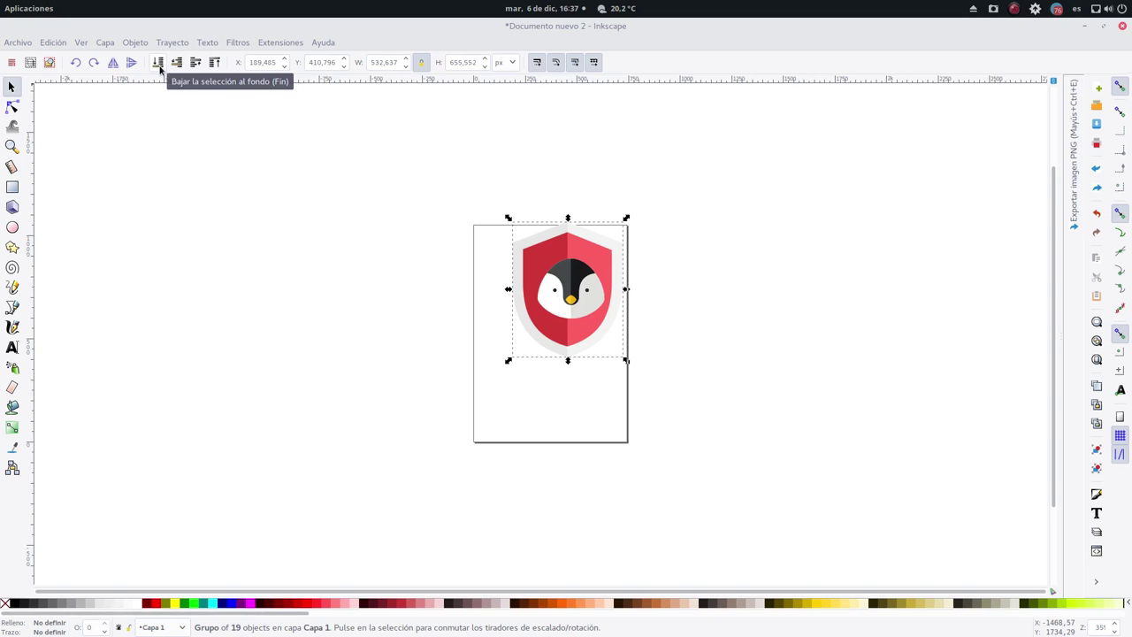
click(579, 273)
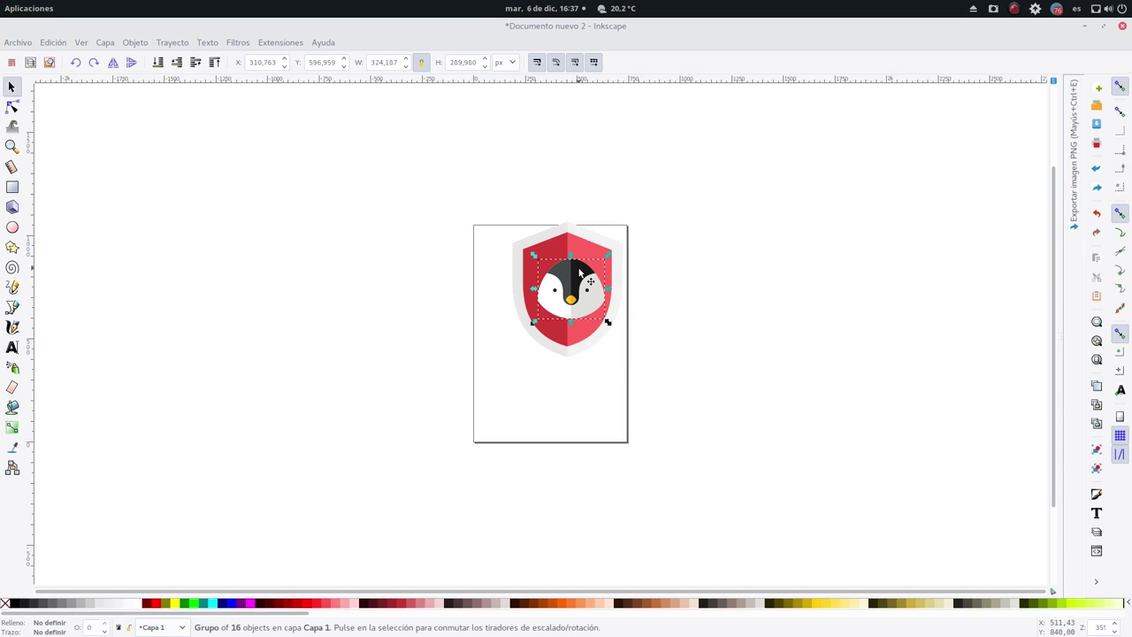
click(112, 66)
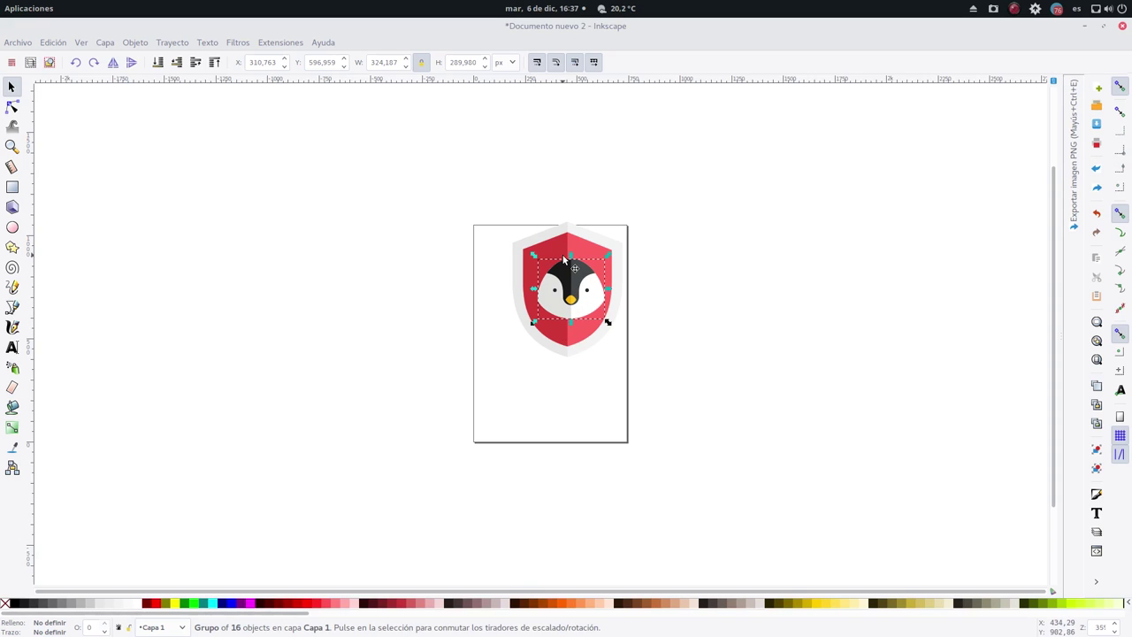
Centre the shield and penguin groups on the page both ways via Align and Distribute.
click(172, 43)
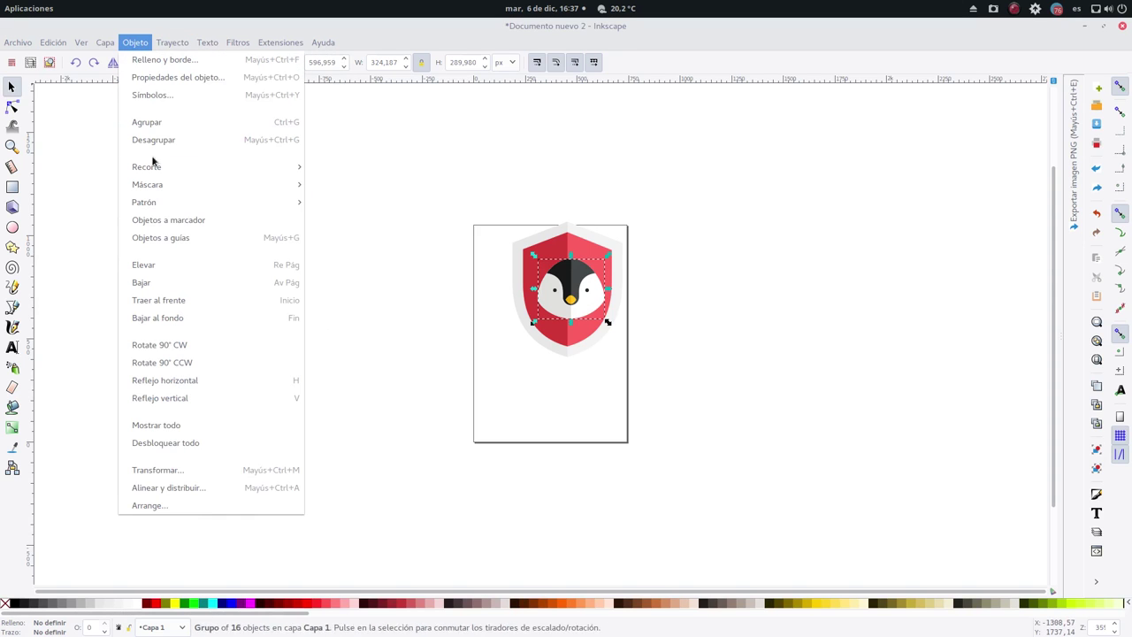
click(220, 492)
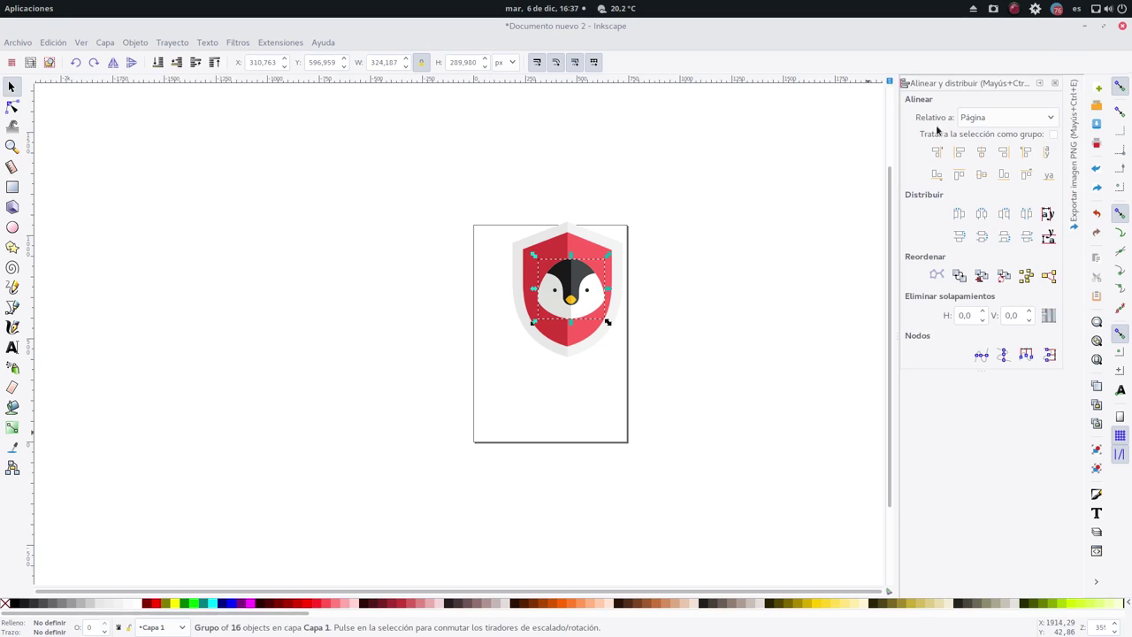
click(982, 153)
click(609, 257)
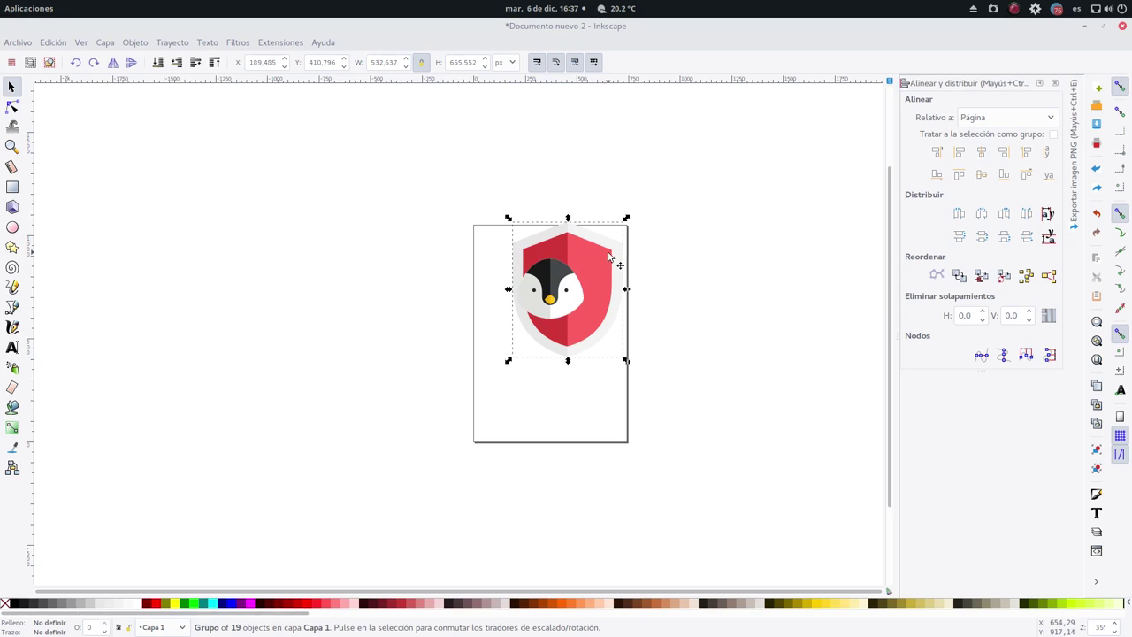
click(983, 153)
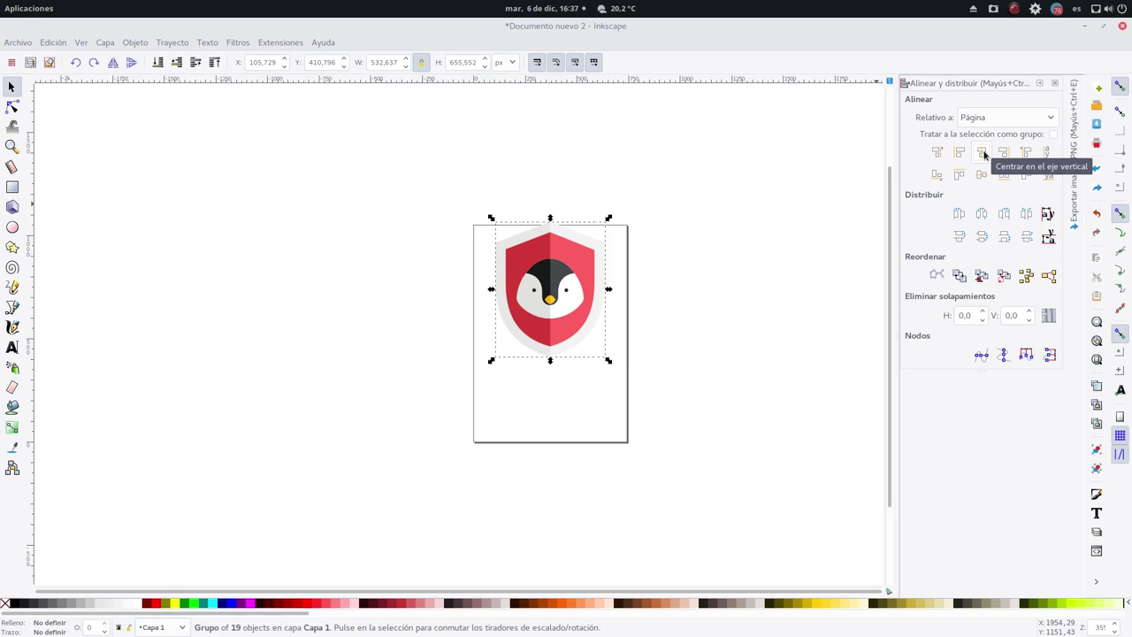
click(982, 175)
click(559, 301)
click(981, 176)
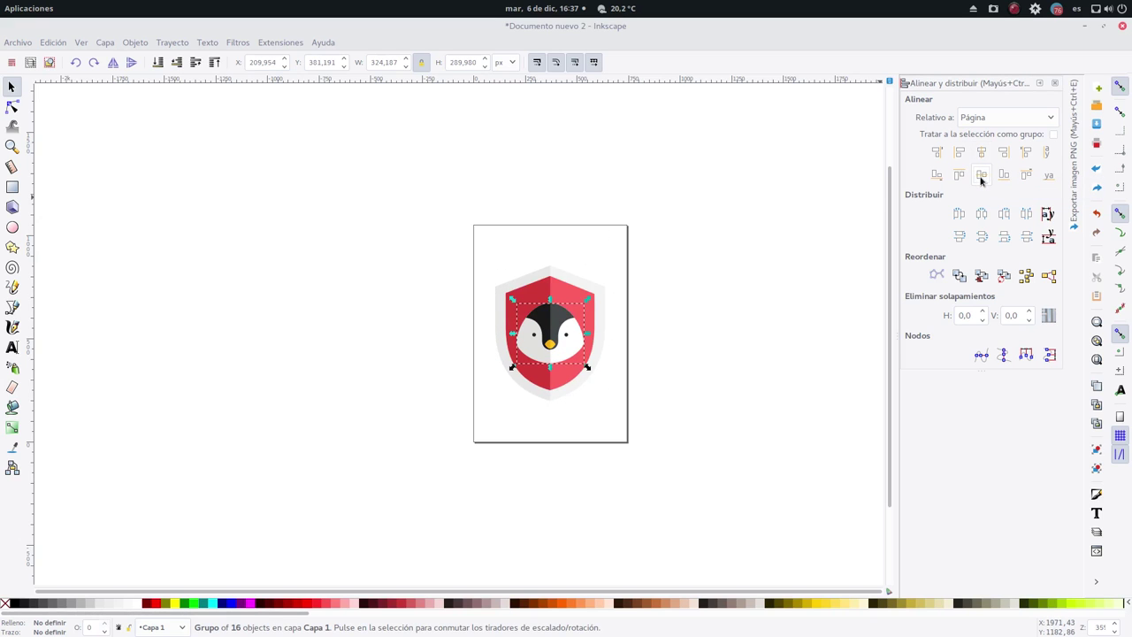
Group the penguin face with the shield and enlarge the emblem to nearly page width.
click(745, 316)
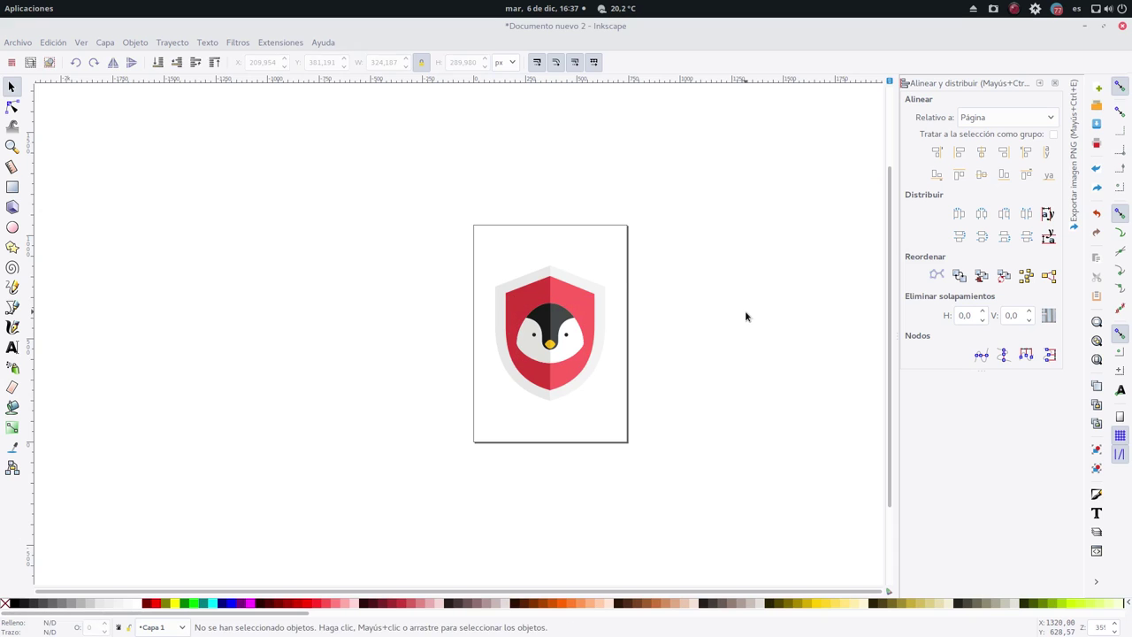
drag(706, 207, 452, 452)
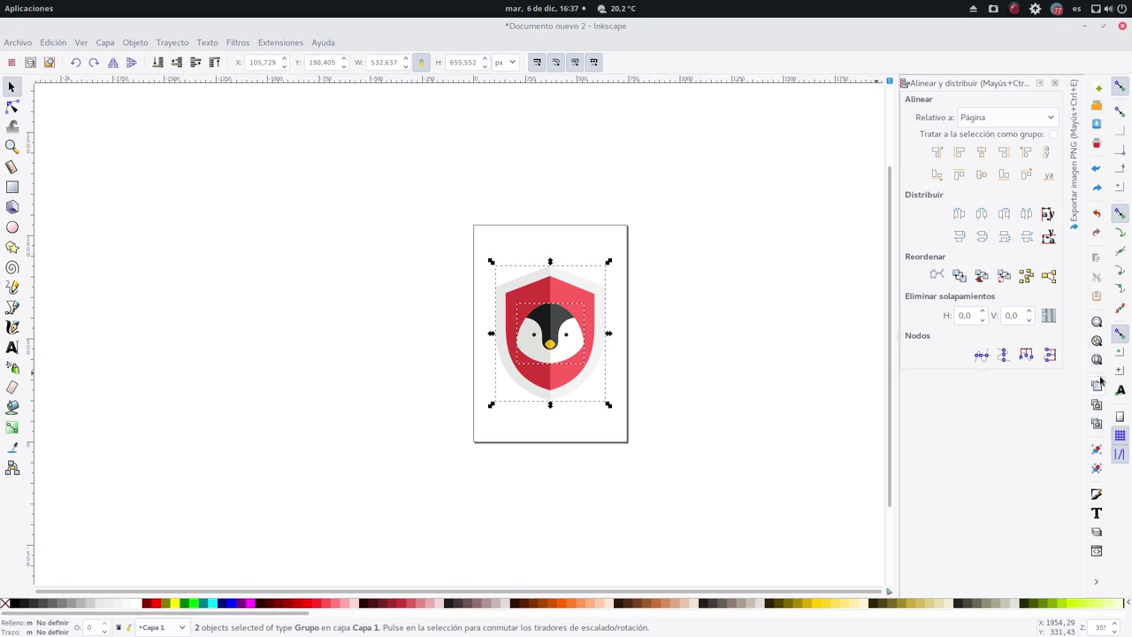
click(1098, 451)
drag(609, 261, 633, 229)
drag(491, 403, 478, 414)
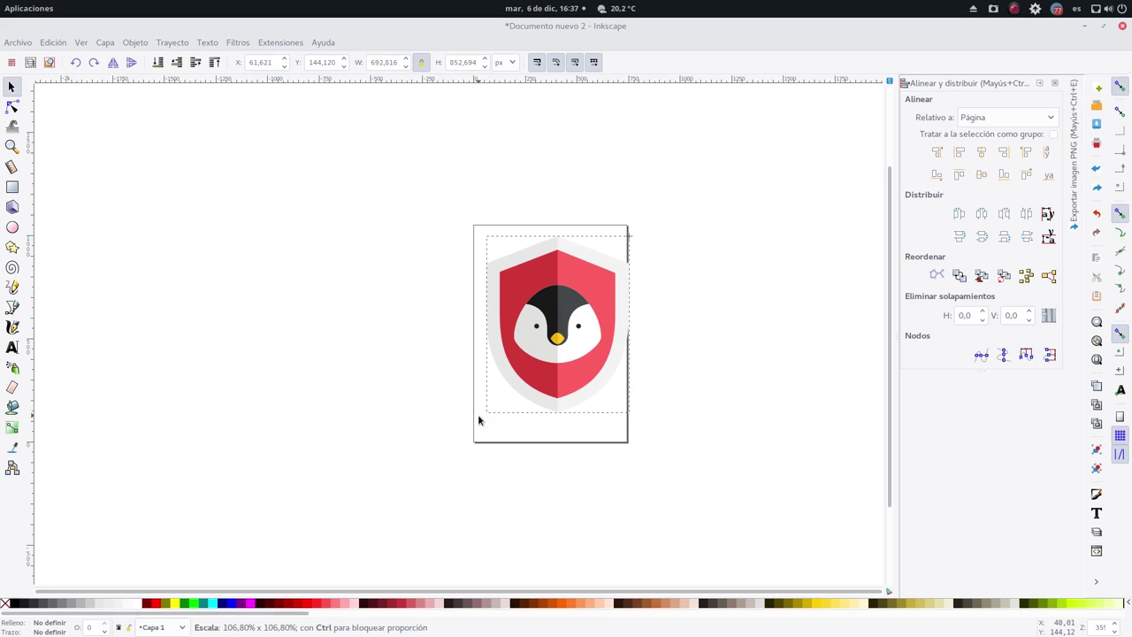
drag(555, 268, 555, 268)
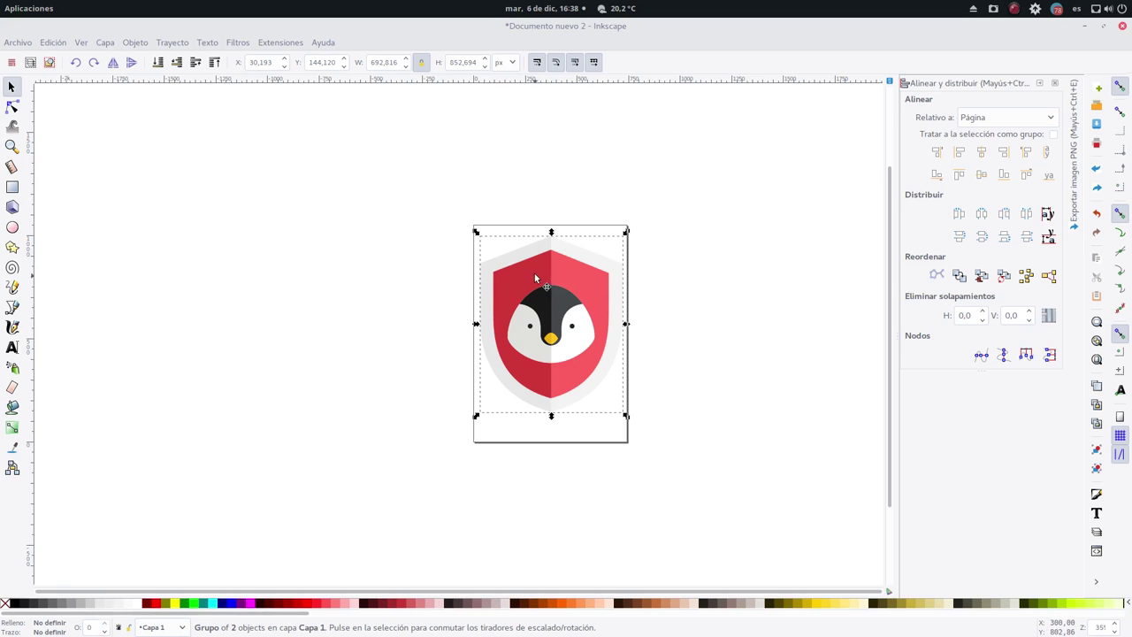
Enter the emblem group and select the left half of the shield border.
double_click(525, 248)
double_click(525, 252)
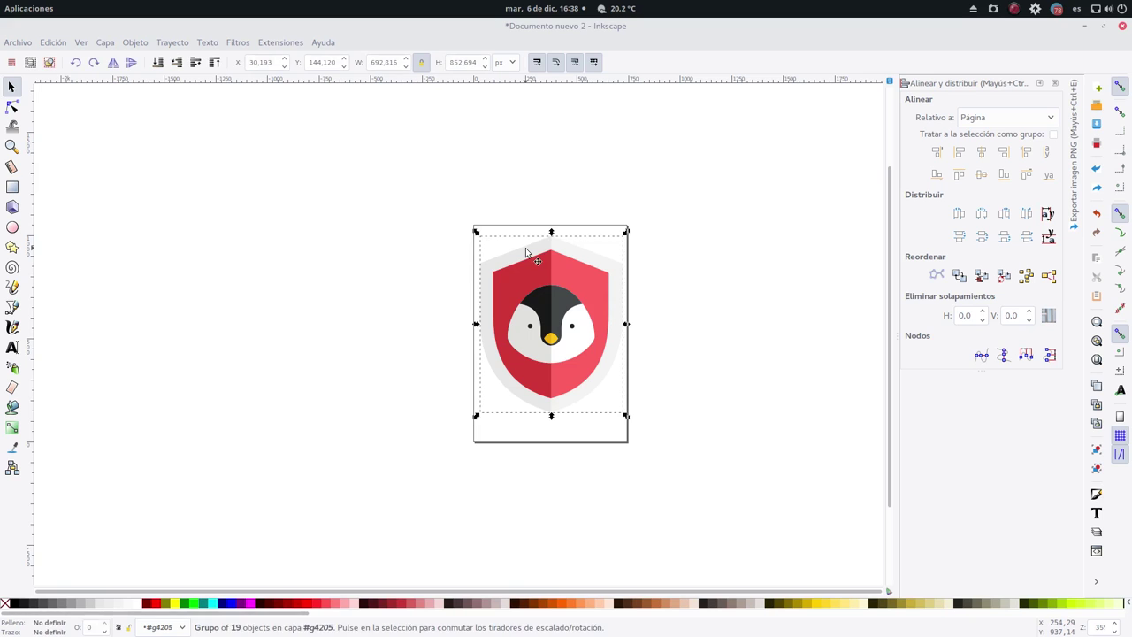
click(527, 255)
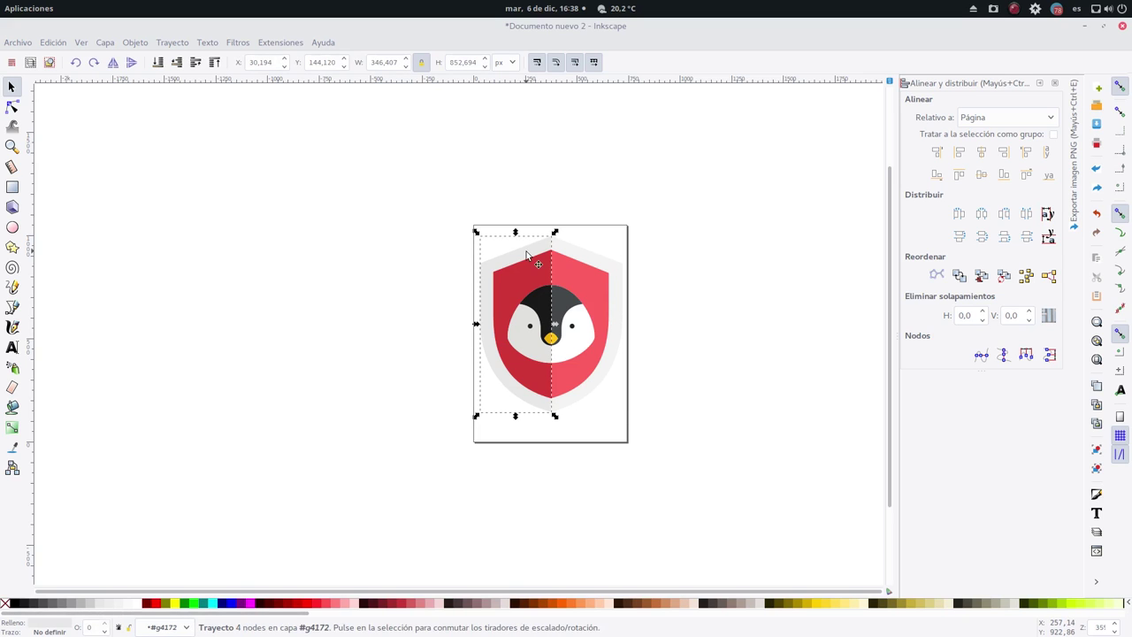
Colour the shield border's left half orange (#FF7F2A) and its right half light peach.
click(563, 607)
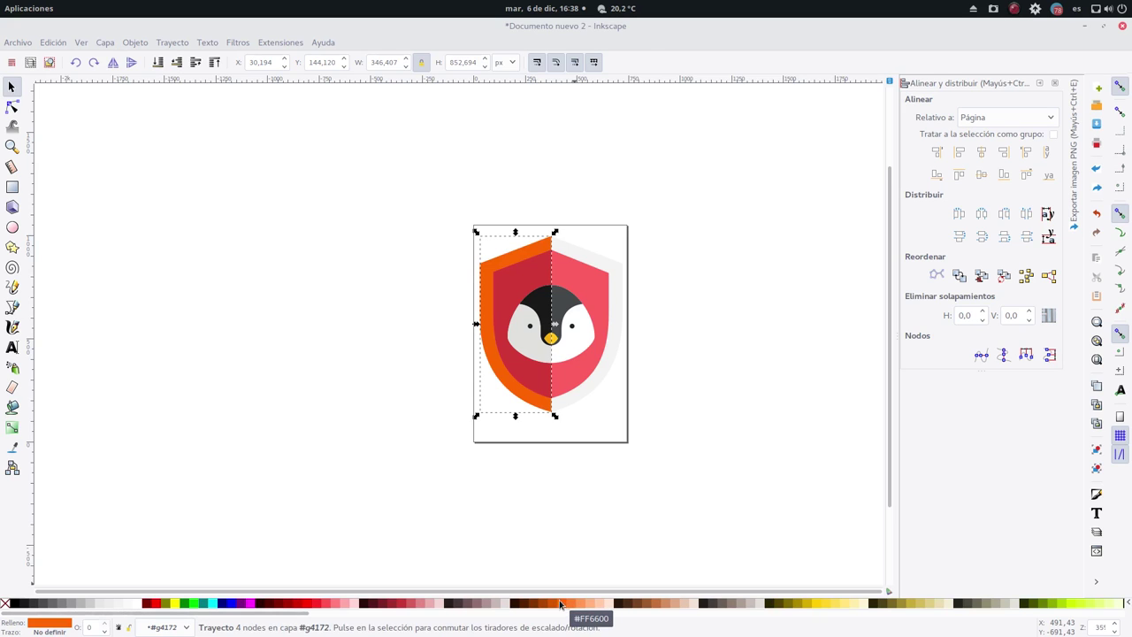
click(566, 253)
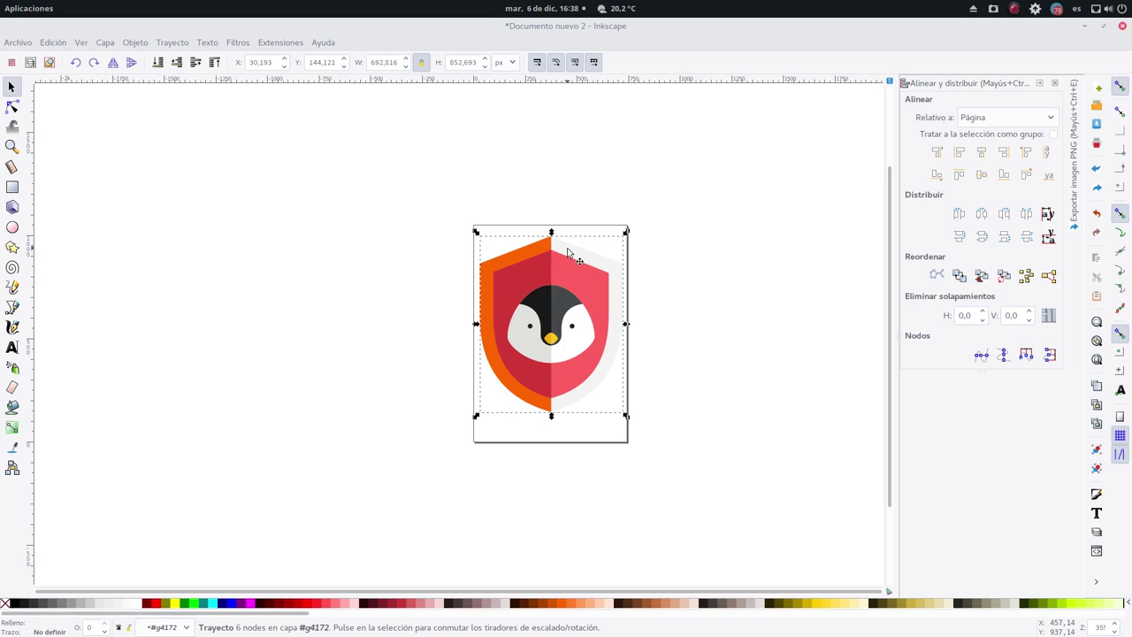
click(581, 603)
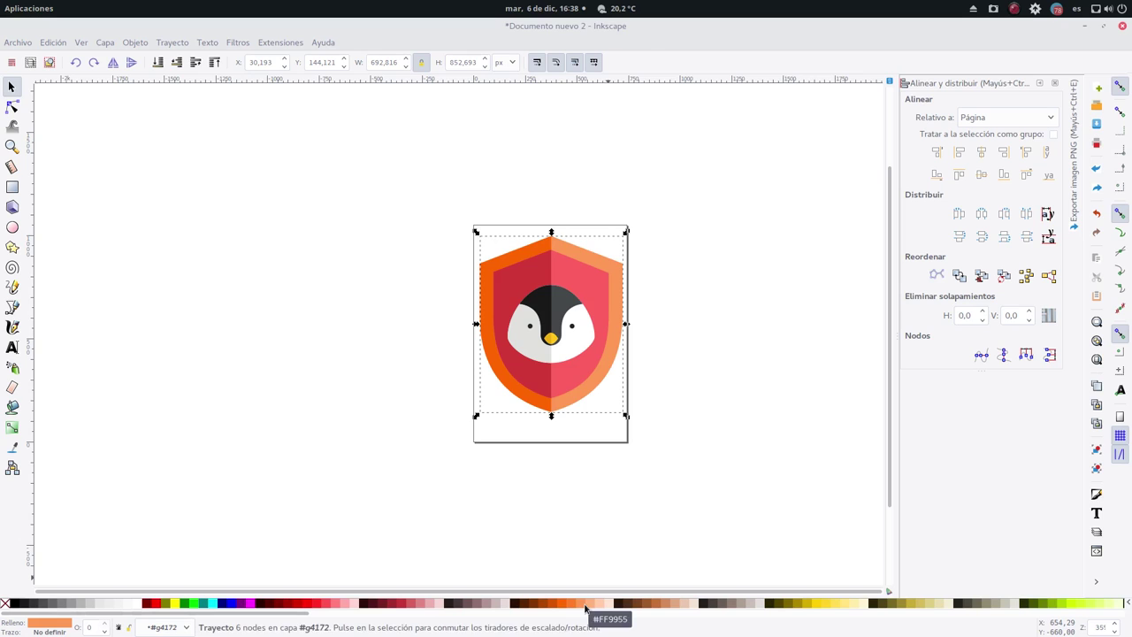
click(590, 603)
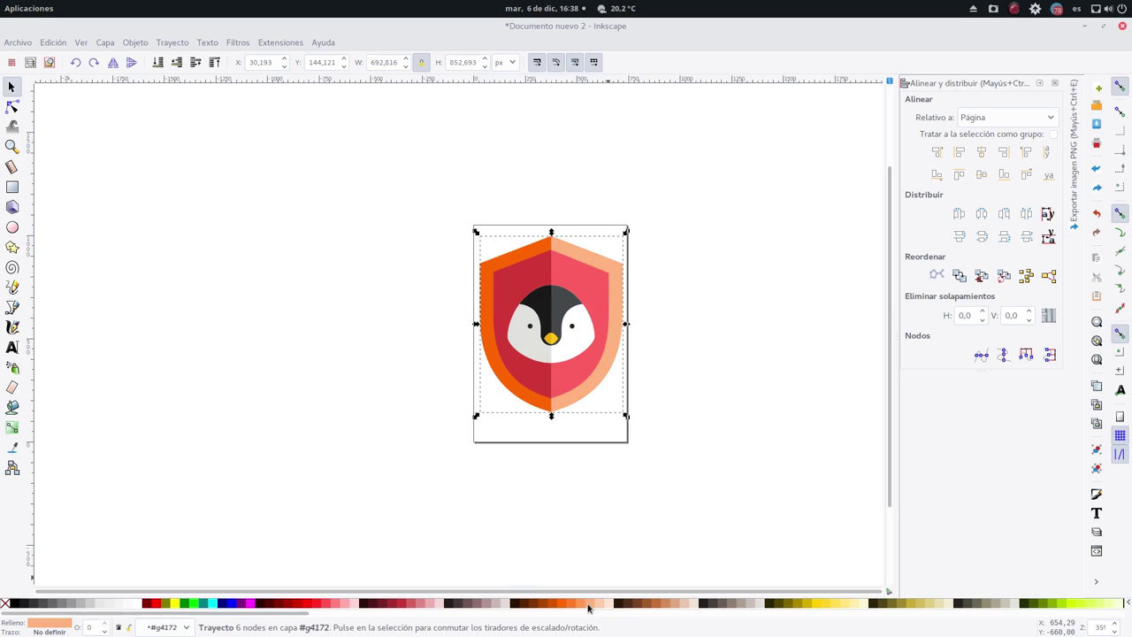
click(520, 251)
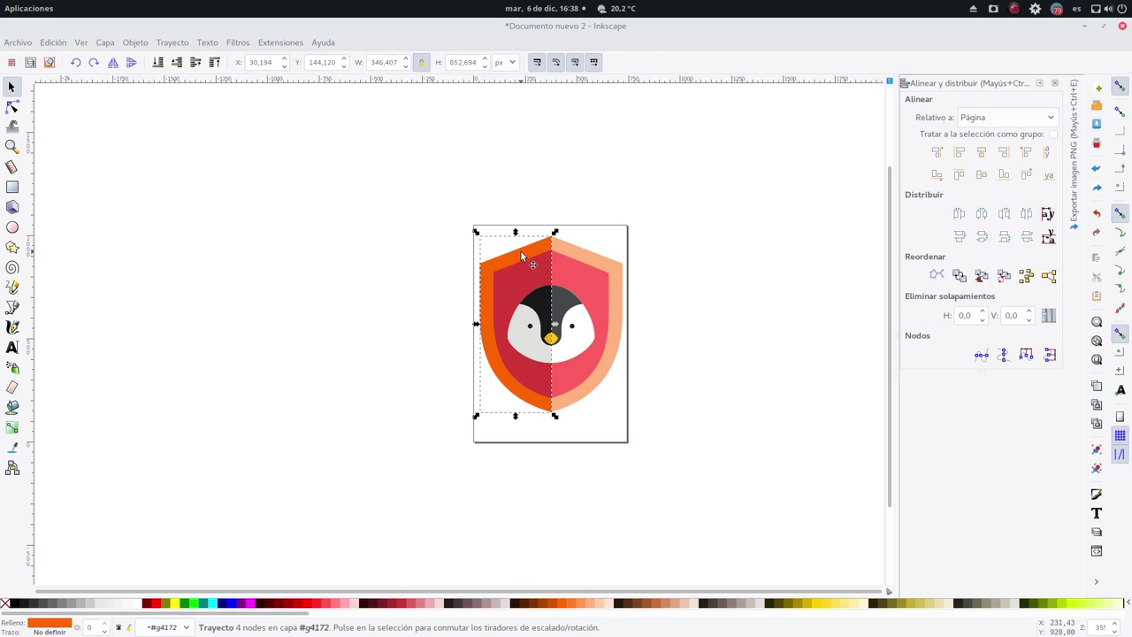
click(572, 605)
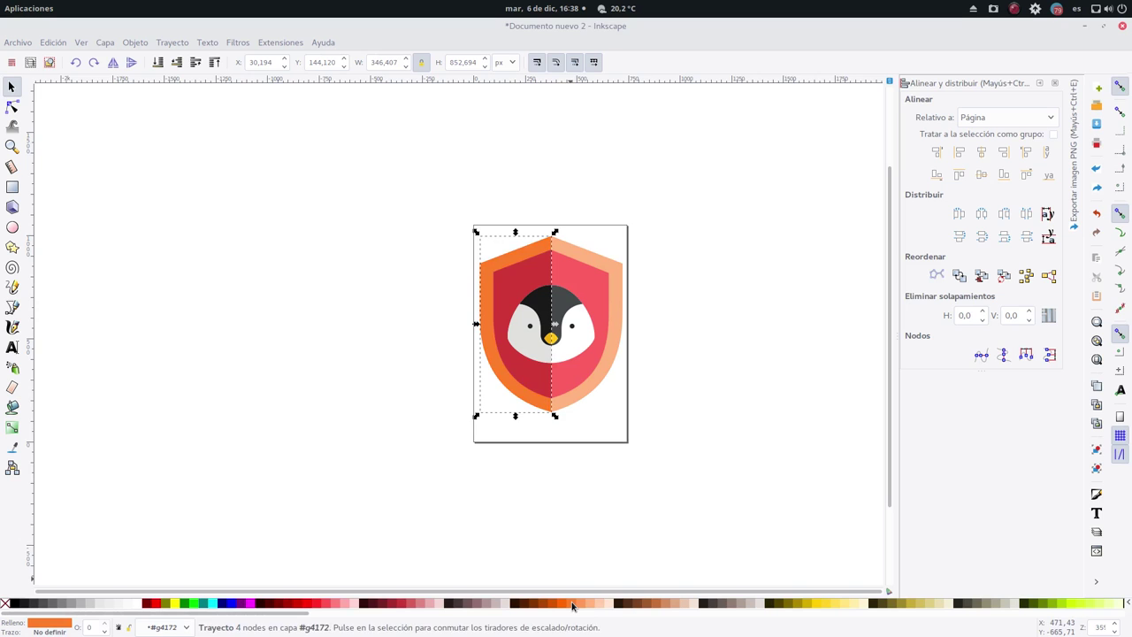
click(589, 489)
Shrink the shield emblem to about 91% of its size.
drag(684, 186, 422, 434)
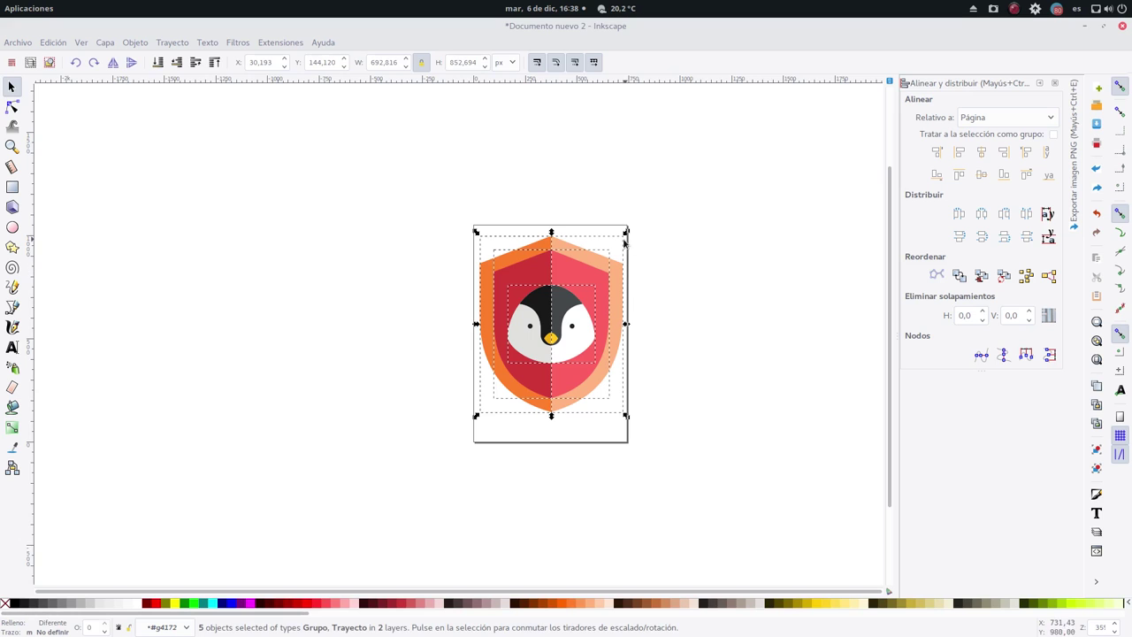
drag(626, 233, 619, 252)
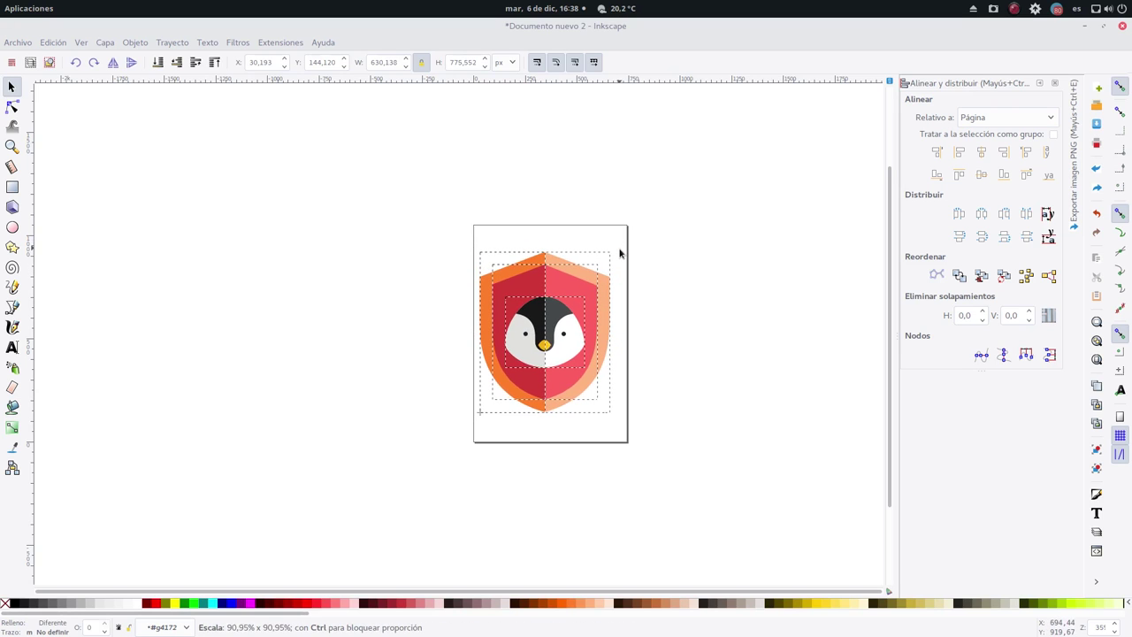
click(766, 418)
click(565, 365)
click(728, 370)
Group the emblem's parts and centre the group horizontally and vertically on the page.
drag(707, 189, 446, 443)
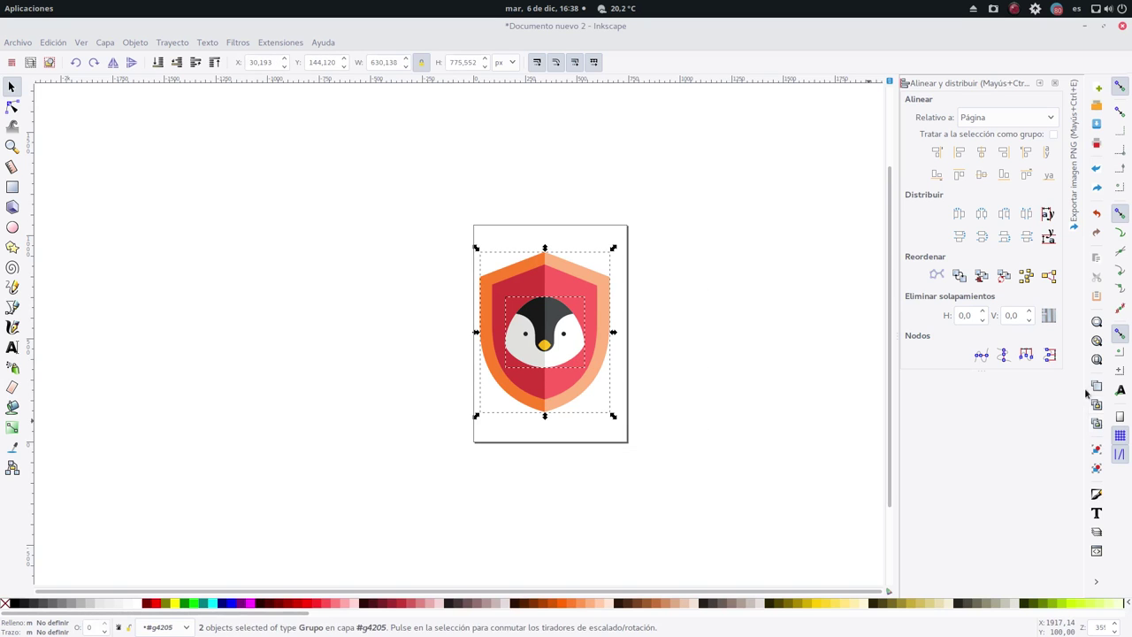
click(1097, 449)
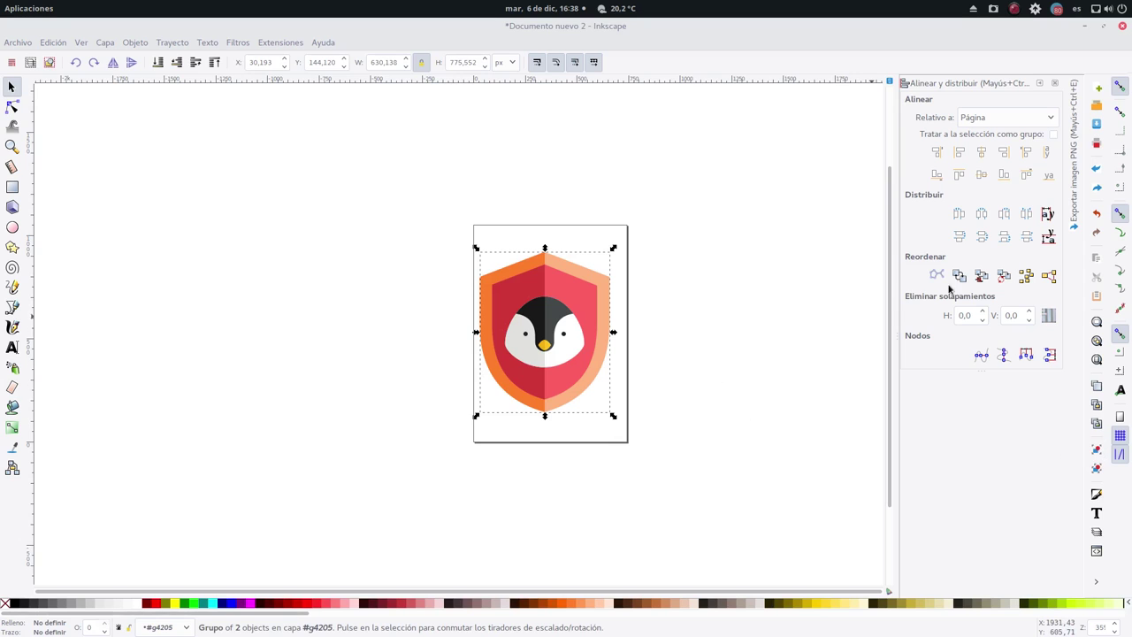
click(981, 152)
click(981, 175)
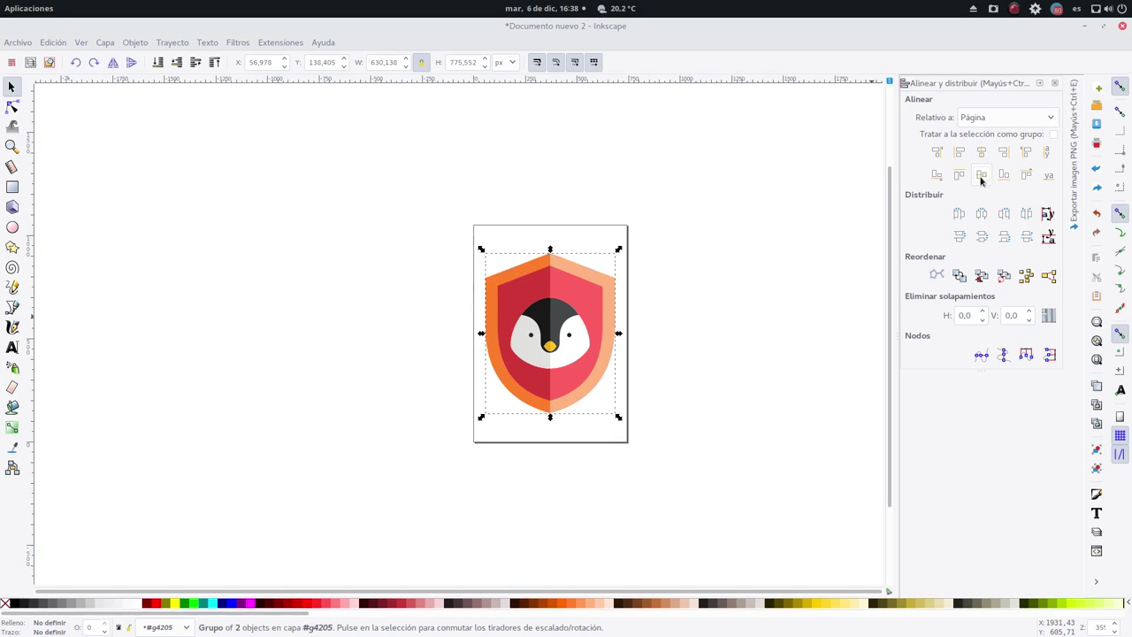
click(793, 293)
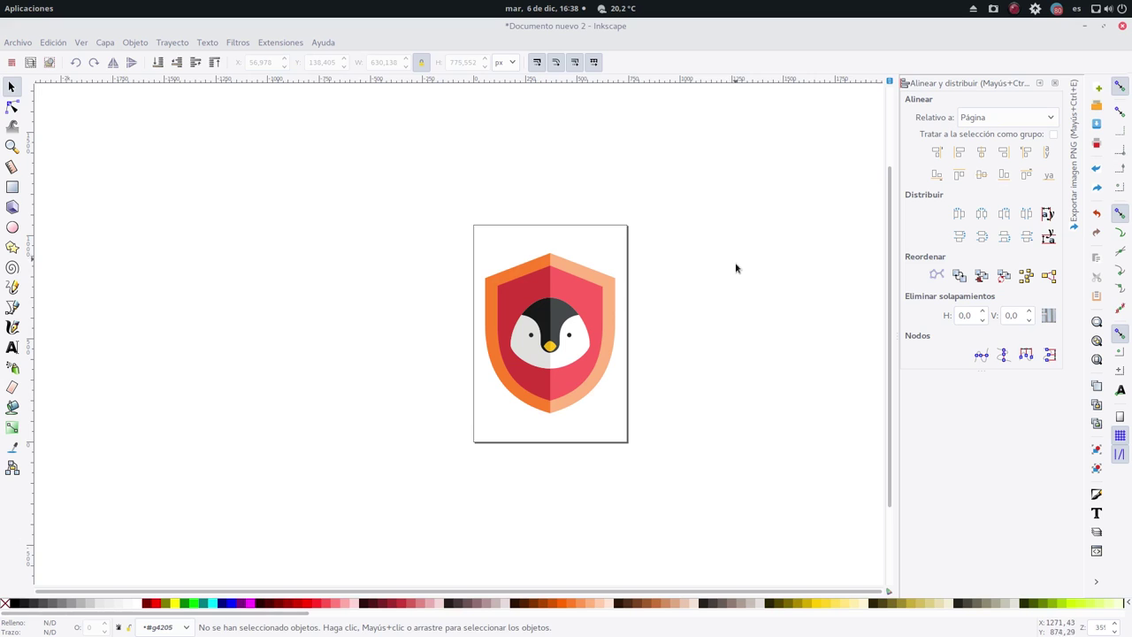
Zoom to fit the finished shield emblem in the view, then deselect it.
click(610, 324)
click(1098, 321)
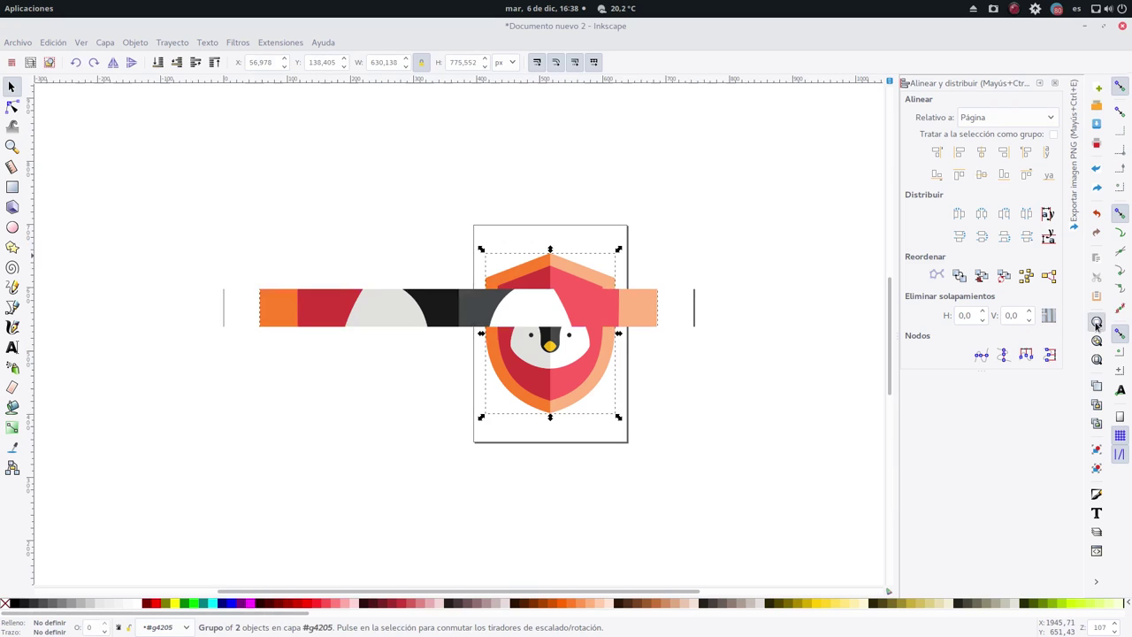
click(770, 339)
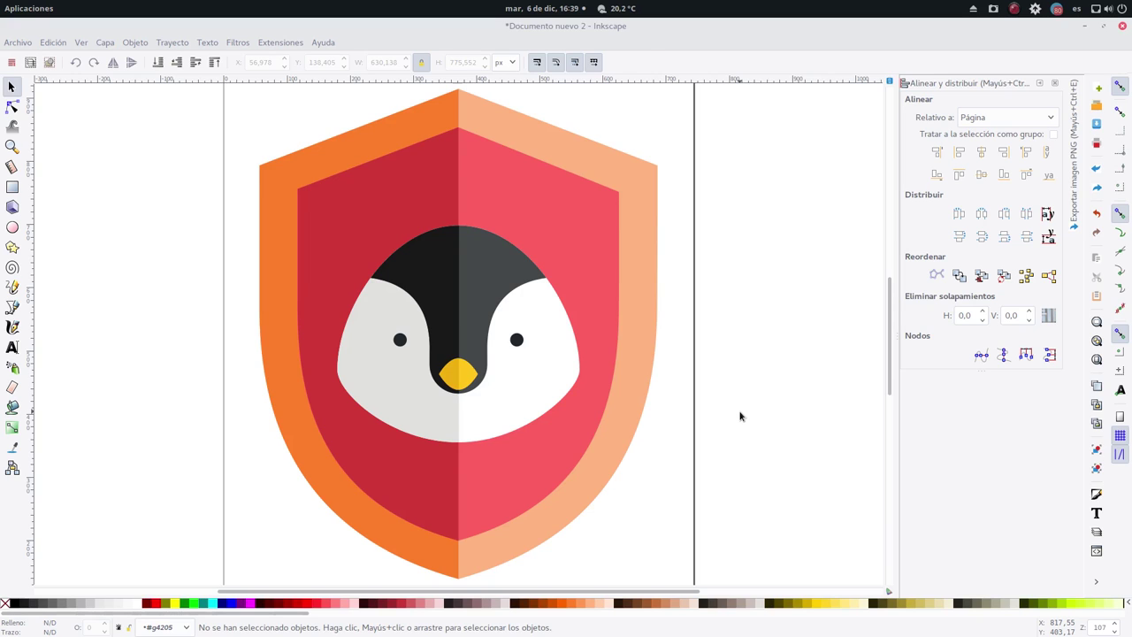
Switch back to the cyber.svg banner window to compare the emblems.
click(1090, 27)
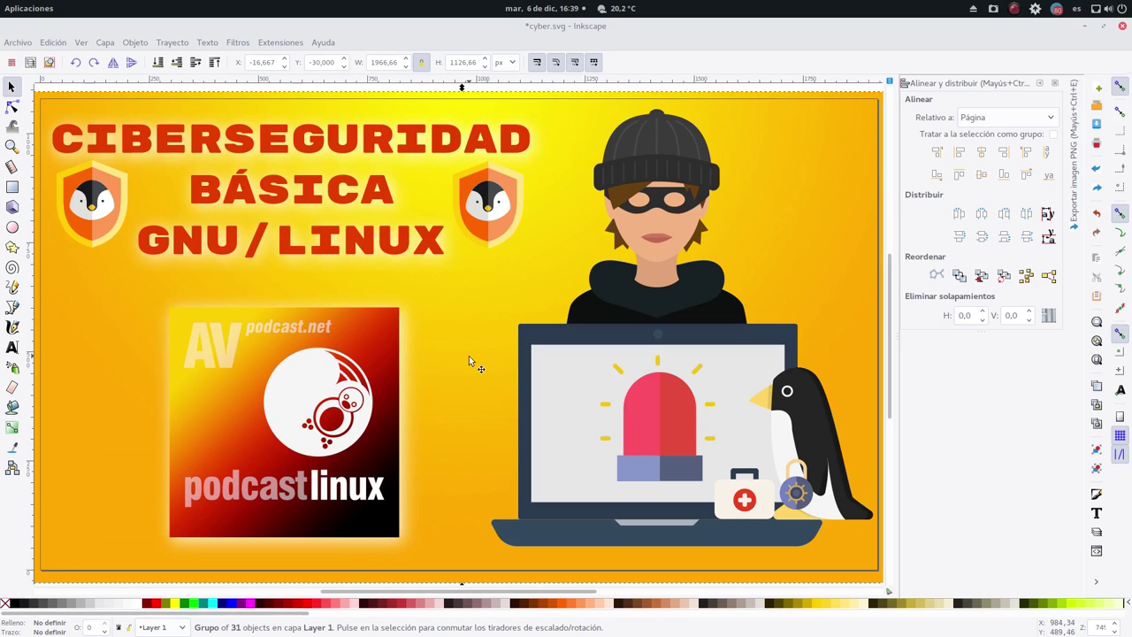
Minimise Inkscape and Chrome, then bring up the SimpleScreenRecorder window from the dock.
click(1087, 28)
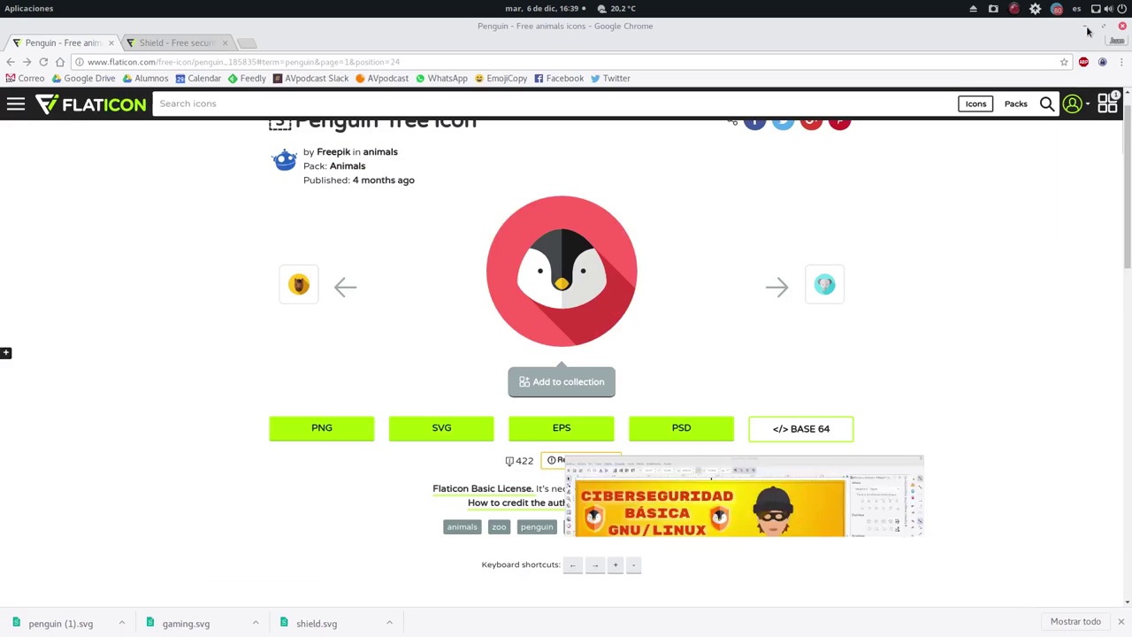
click(1087, 27)
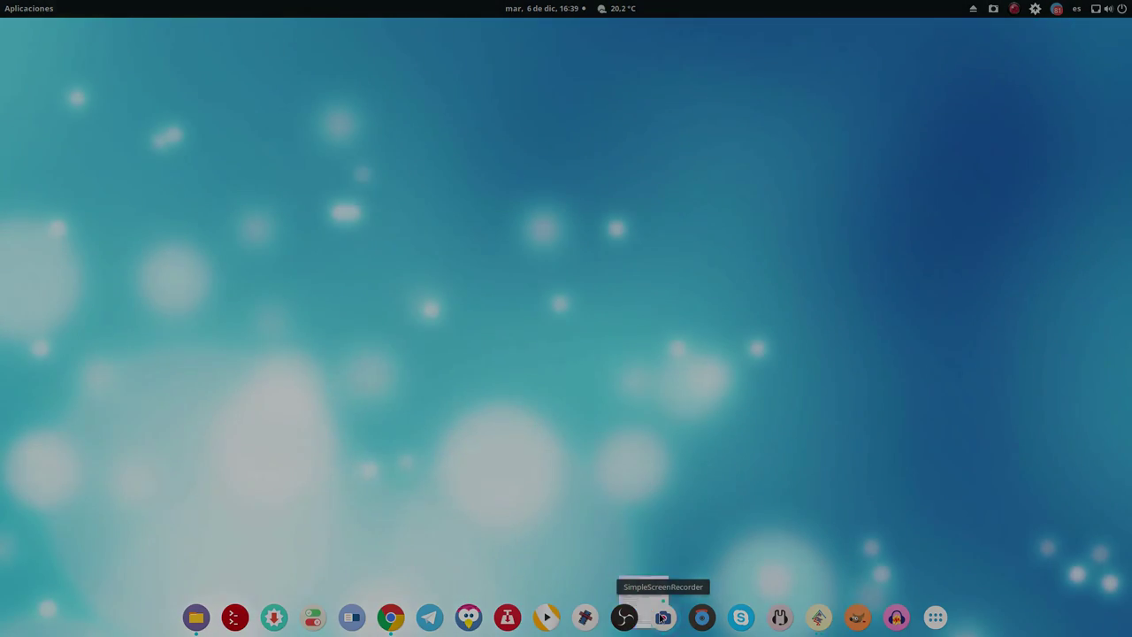
click(662, 616)
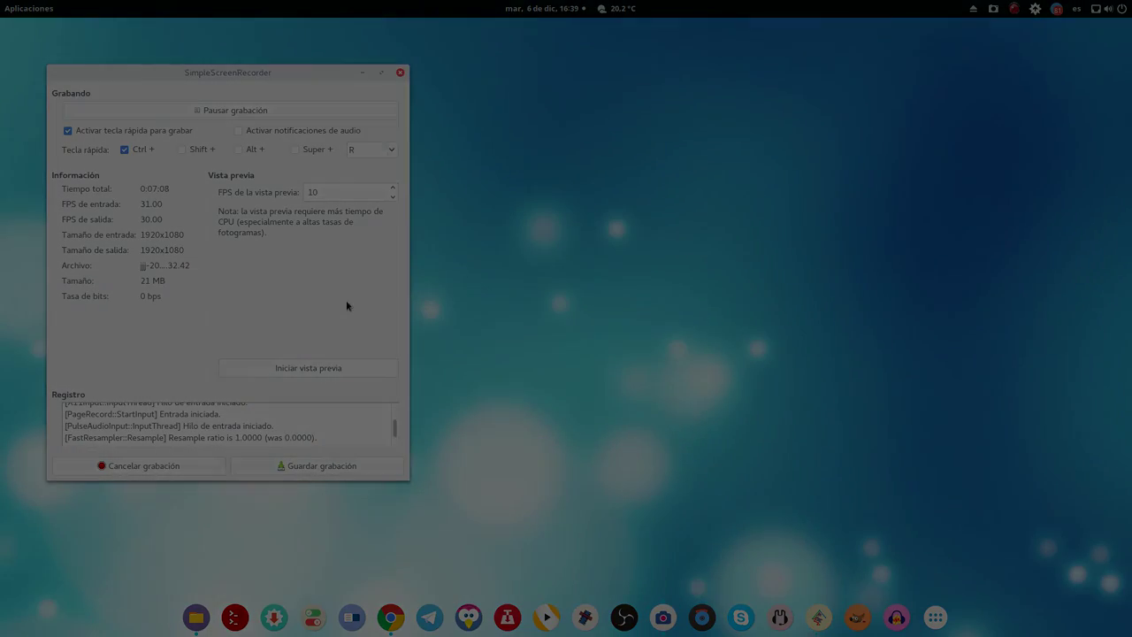